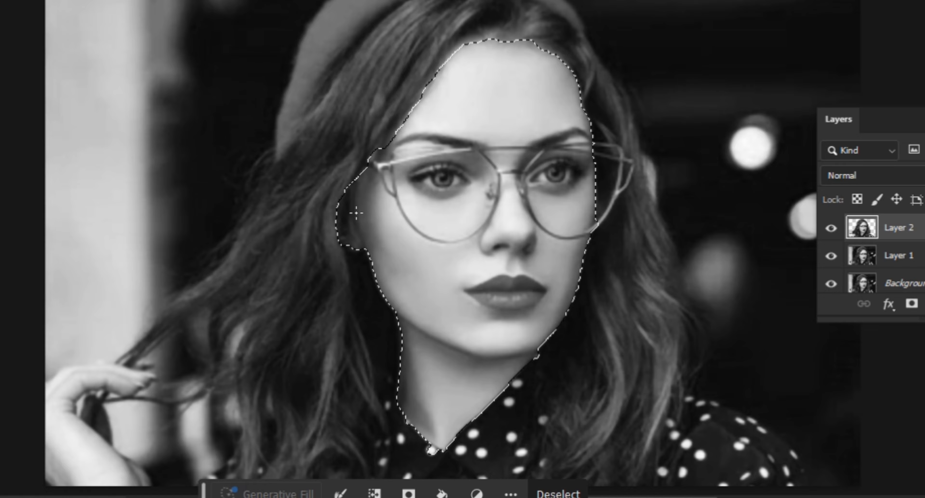
# - Add the raised hand to the face and neck selection, and copy the selected skin onto a new layer
pyautogui.moveTo(140, 375)
pyautogui.mouseDown()
pyautogui.moveTo(77, 388)
pyautogui.moveTo(57, 435)
pyautogui.moveTo(144, 481)
pyautogui.moveTo(123, 375)
pyautogui.moveTo(106, 429)
pyautogui.mouseUp()
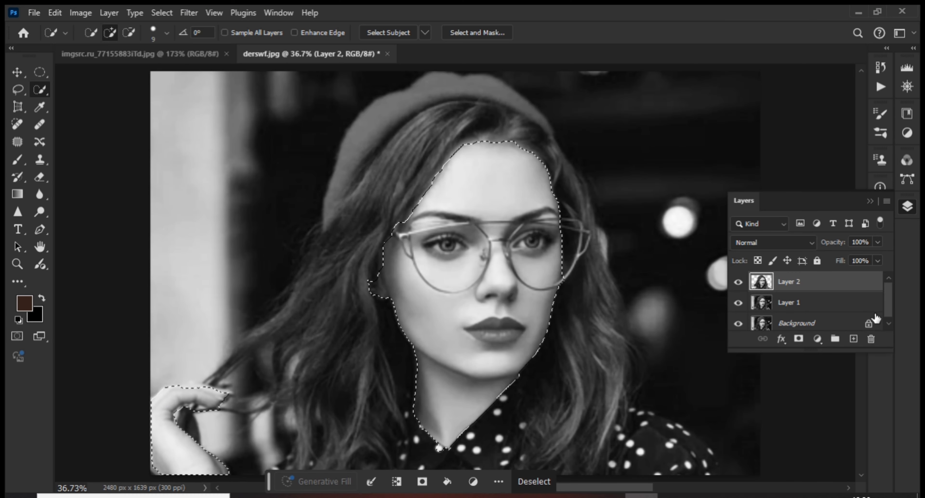
pyautogui.hotkey('ctrl', 'j')
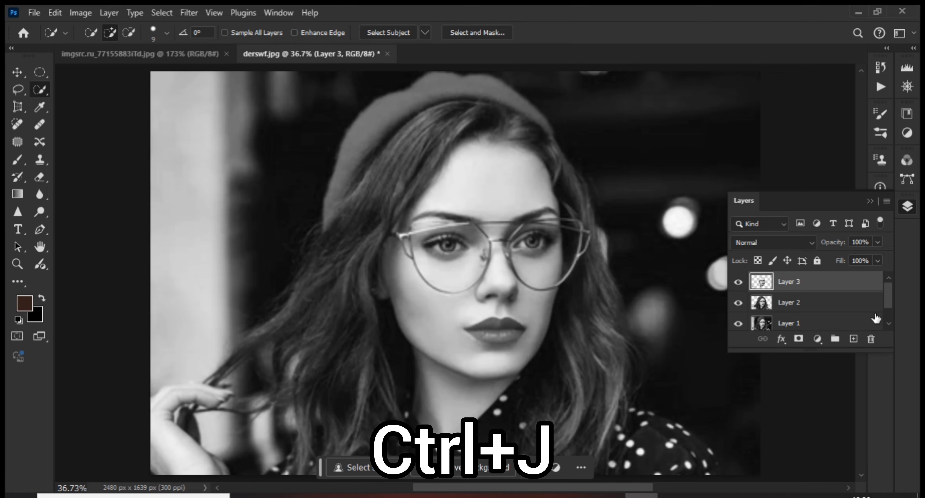
# - Bring the selected patch of cheek skin from the girl's colour photo into the black-and-white portrait document as a new layer
pyautogui.click(110, 56)
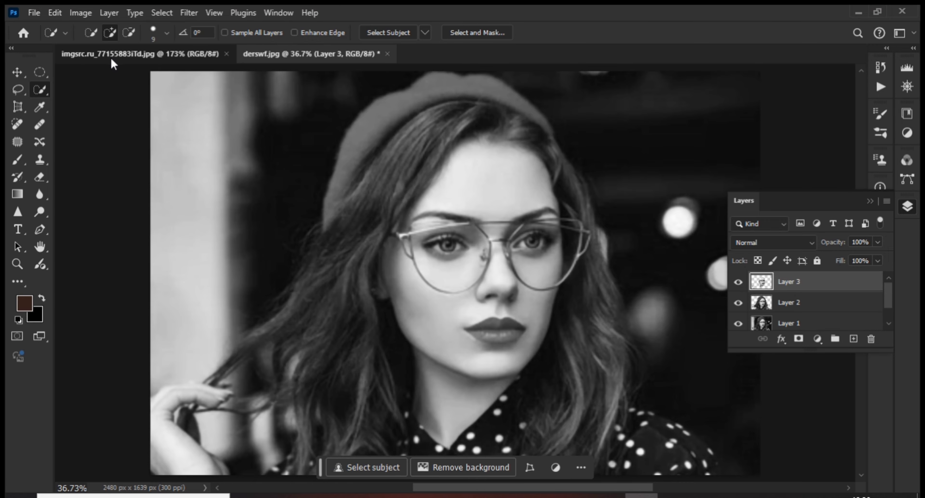
pyautogui.click(17, 73)
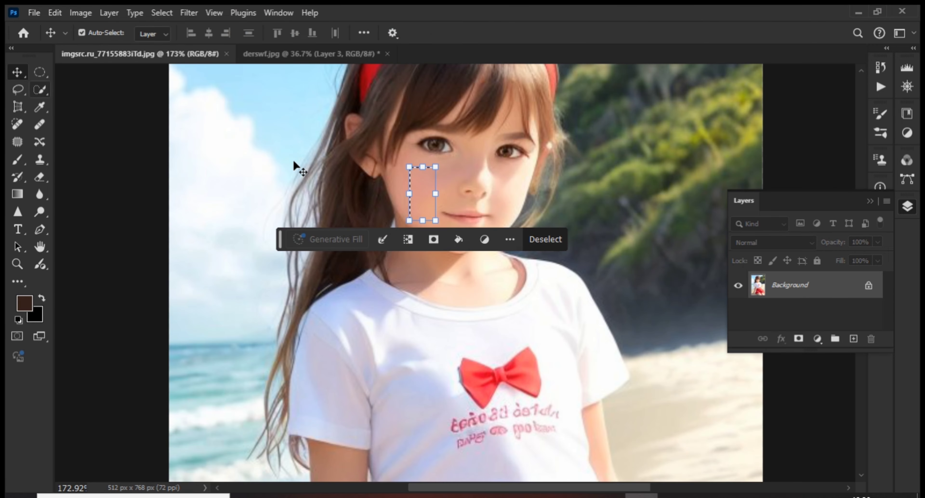
pyautogui.moveTo(418, 191); pyautogui.dragTo(395, 217)
# - Scale and stretch the skin patch until it covers the woman's whole face, neck and hand
pyautogui.moveTo(409, 258); pyautogui.dragTo(477, 117)
pyautogui.moveTo(475, 267); pyautogui.dragTo(555, 436)
pyautogui.moveTo(406, 276); pyautogui.dragTo(151, 309)
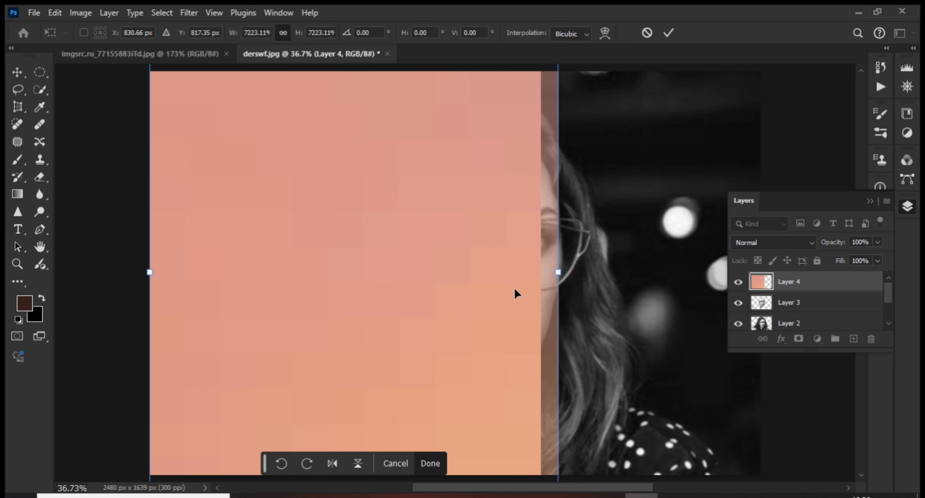
pyautogui.moveTo(559, 273); pyautogui.dragTo(641, 273)
pyautogui.moveTo(643, 265); pyautogui.dragTo(690, 269)
pyautogui.doubleClick(533, 277)
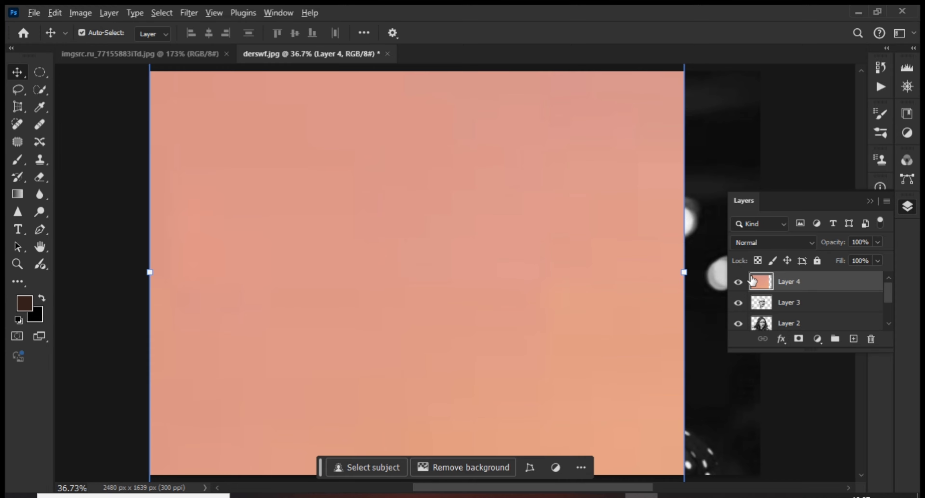
# - Clip the skin patch layer to the copied skin layer (Layer 3) and set its blend mode to Color
pyautogui.keyDown('alt'); pyautogui.click(769, 269); pyautogui.keyUp('alt')
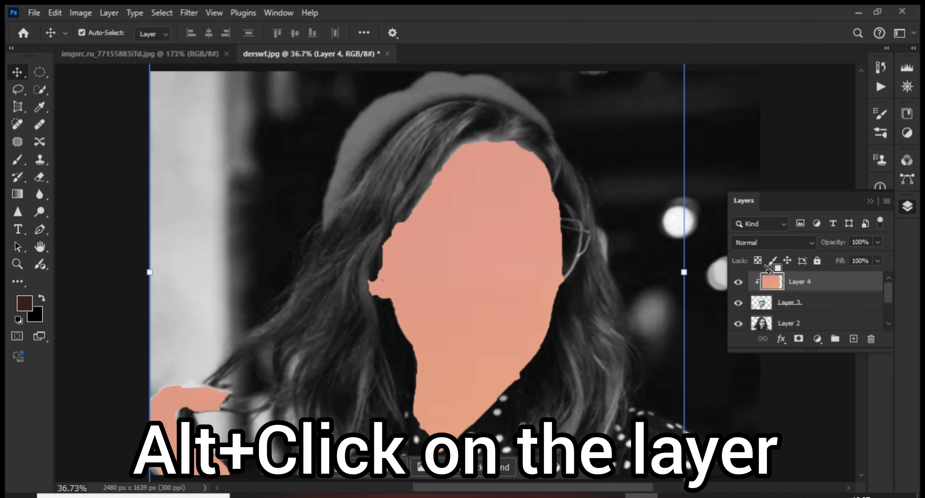
pyautogui.keyDown('alt'); pyautogui.click(769, 270); pyautogui.keyUp('alt')
pyautogui.keyDown('alt'); pyautogui.click(769, 269); pyautogui.keyUp('alt')
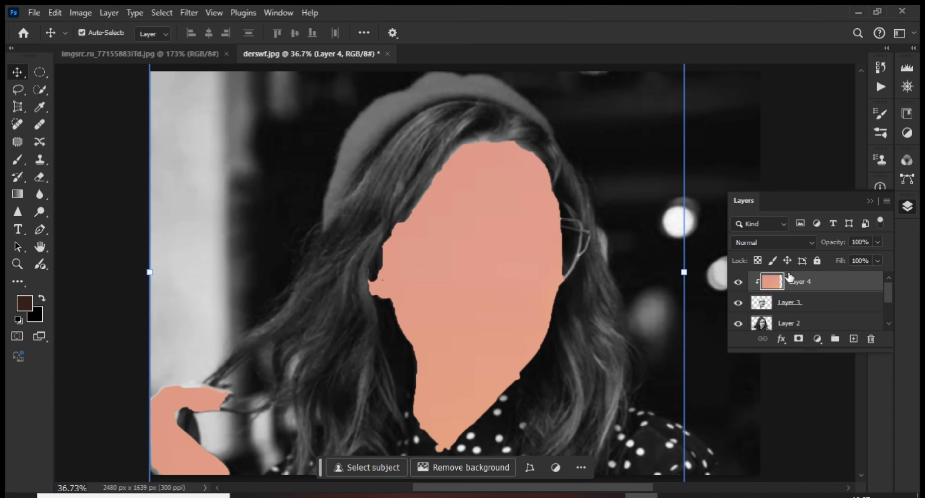
pyautogui.click(808, 246)
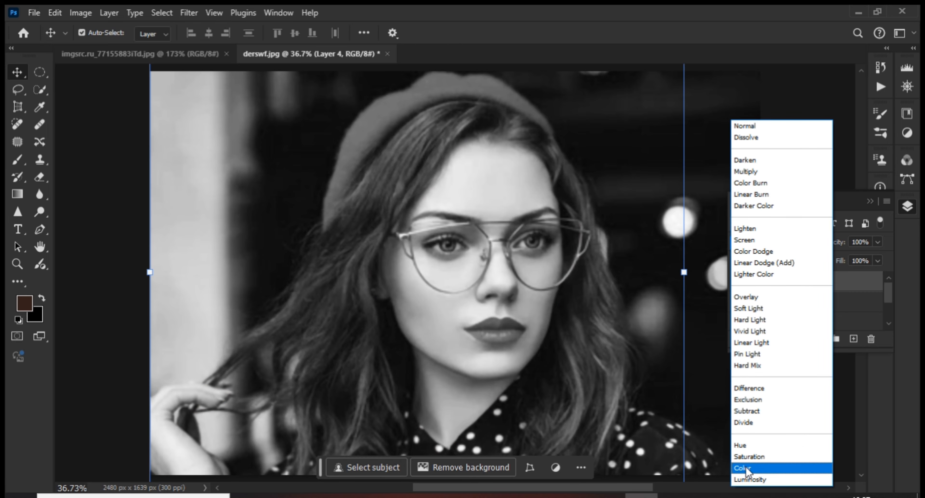
pyautogui.click(746, 466)
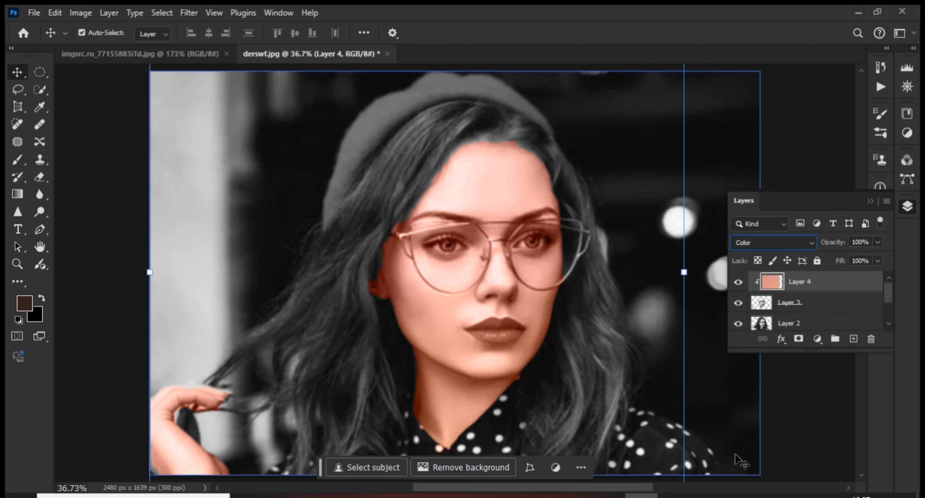
# - Roughly select the woman's hair on Layer 2 with the Quick Selection tool, on both sides of the face
pyautogui.click(772, 323)
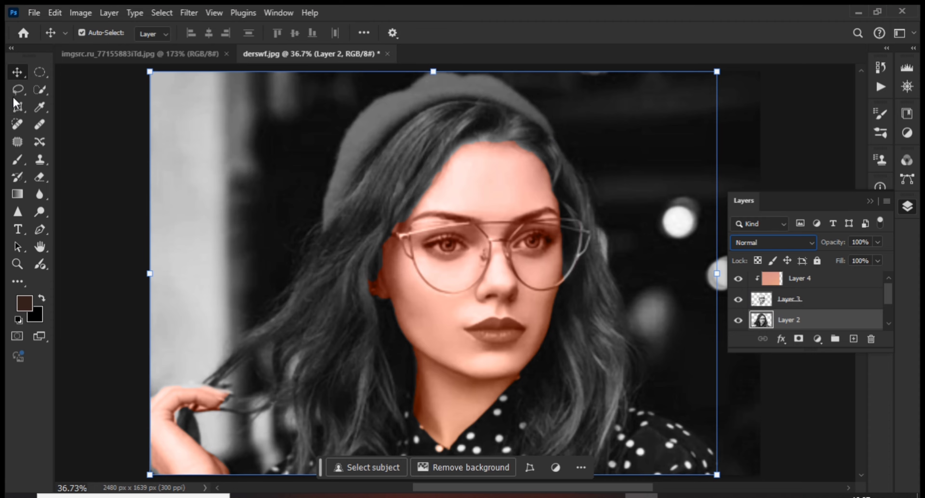
pyautogui.click(39, 91)
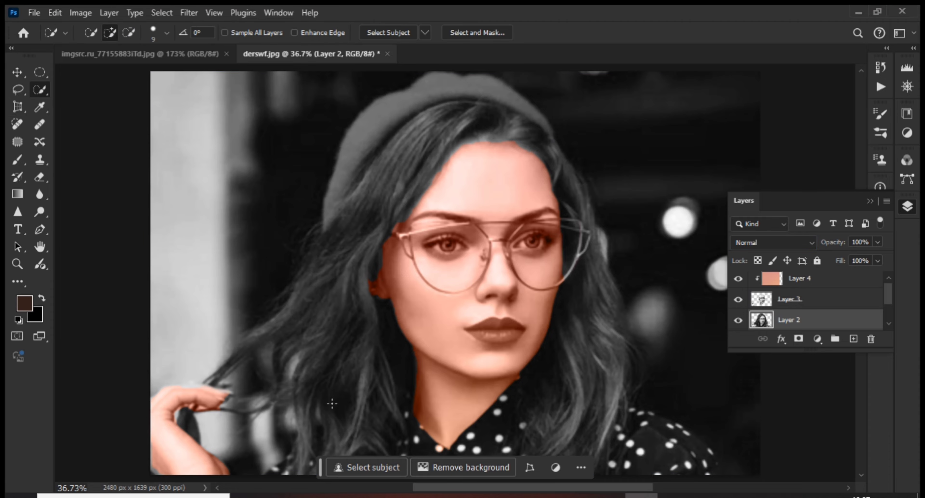
pyautogui.moveTo(332, 404)
pyautogui.mouseDown()
pyautogui.moveTo(327, 303)
pyautogui.moveTo(506, 117)
pyautogui.mouseUp()
pyautogui.moveTo(478, 84)
pyautogui.mouseDown()
pyautogui.moveTo(375, 130)
pyautogui.moveTo(342, 169)
pyautogui.mouseUp()
pyautogui.moveTo(503, 118)
pyautogui.mouseDown()
pyautogui.moveTo(531, 144)
pyautogui.moveTo(566, 490)
pyautogui.mouseUp()
pyautogui.moveTo(518, 179)
pyautogui.mouseDown()
pyautogui.moveTo(416, 278)
pyautogui.moveTo(444, 406)
pyautogui.moveTo(416, 428)
pyautogui.mouseUp()
pyautogui.moveTo(270, 463); pyautogui.dragTo(632, 481)
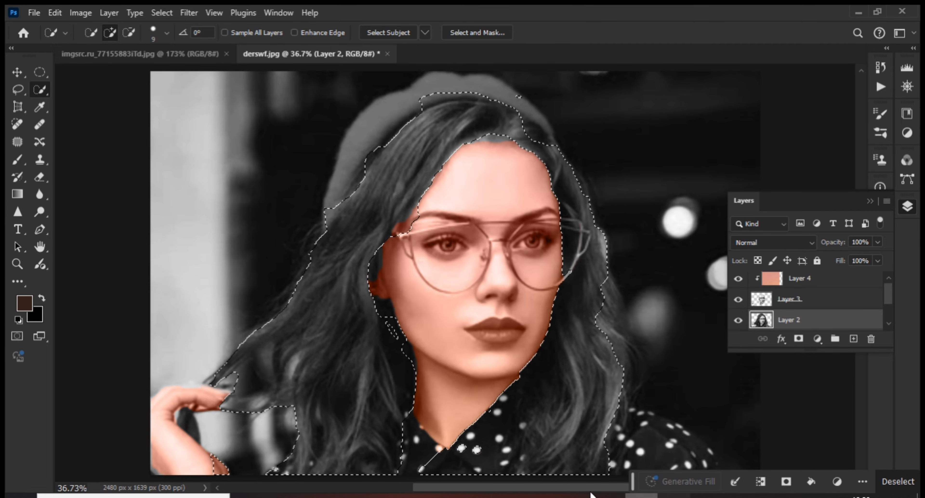
# - Refine the hair selection around the neck, collar, hat and outer strands, and copy the hair onto a new layer
pyautogui.moveTo(389, 312); pyautogui.dragTo(408, 393)
pyautogui.moveTo(217, 461); pyautogui.dragTo(222, 471)
pyautogui.moveTo(530, 126); pyautogui.dragTo(582, 186)
pyautogui.moveTo(607, 298); pyautogui.dragTo(634, 423)
pyautogui.moveTo(510, 410); pyautogui.dragTo(481, 445)
pyautogui.moveTo(428, 100); pyautogui.dragTo(469, 94)
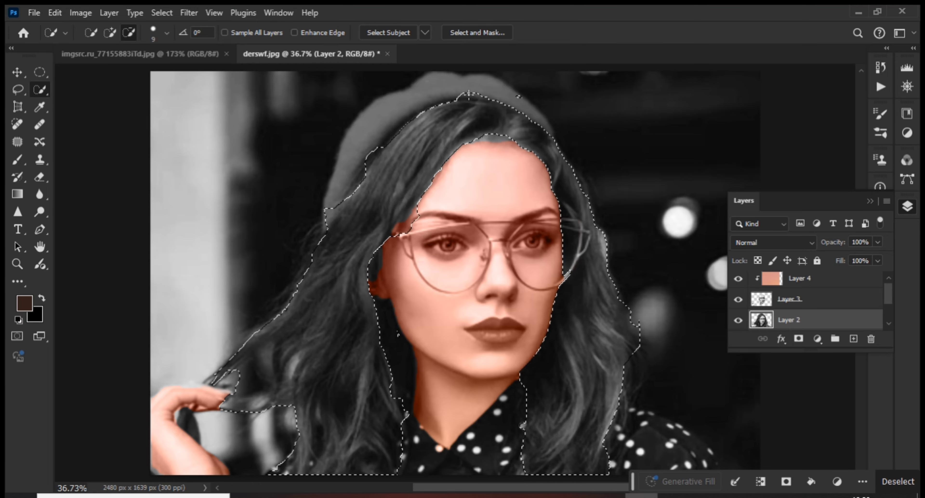
pyautogui.hotkey('ctrl', 'j')
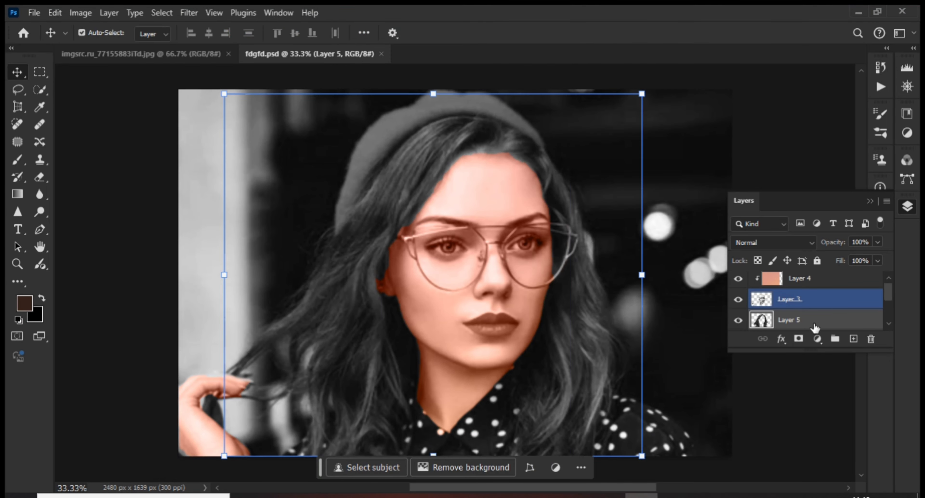
# - Move the hair layer above the skin colour layer and add a bright orange Solid Color fill layer over it
pyautogui.moveTo(815, 328); pyautogui.dragTo(819, 289)
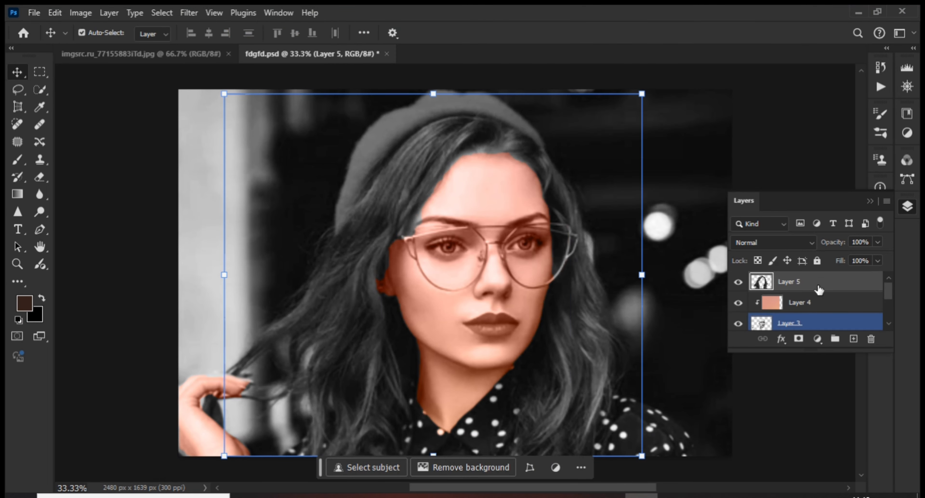
pyautogui.click(818, 339)
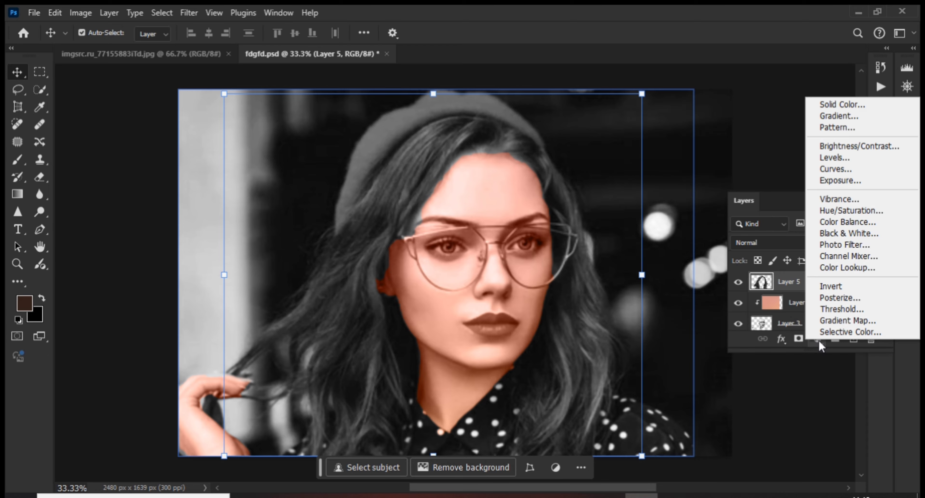
pyautogui.click(845, 105)
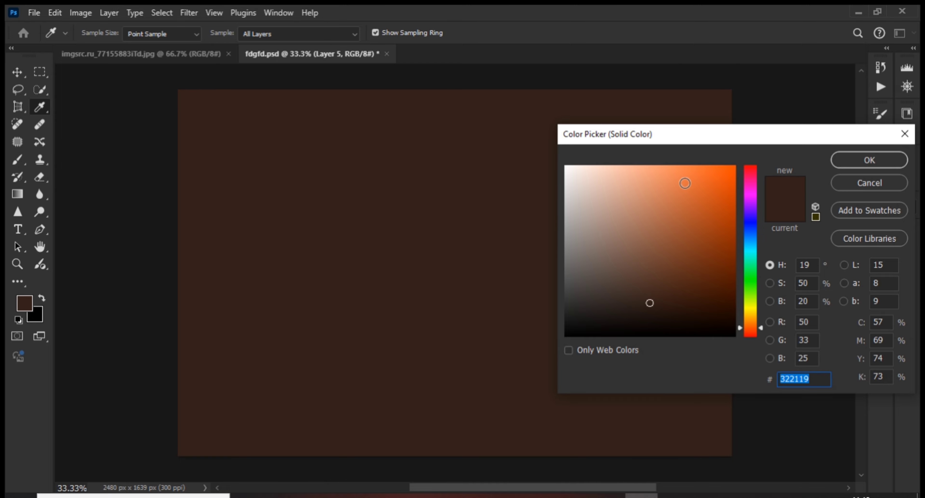
pyautogui.click(695, 169)
pyautogui.moveTo(695, 169); pyautogui.dragTo(701, 167)
pyautogui.click(852, 161)
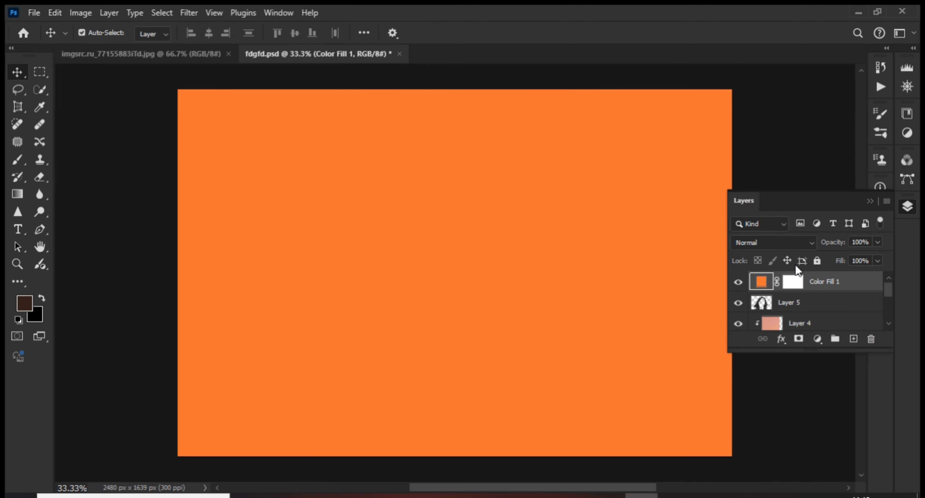
# - Clip the orange fill to the hair layer and blend it in Overlay mode at 54% opacity
pyautogui.keyDown('alt'); pyautogui.click(753, 269); pyautogui.keyUp('alt')
pyautogui.click(803, 301)
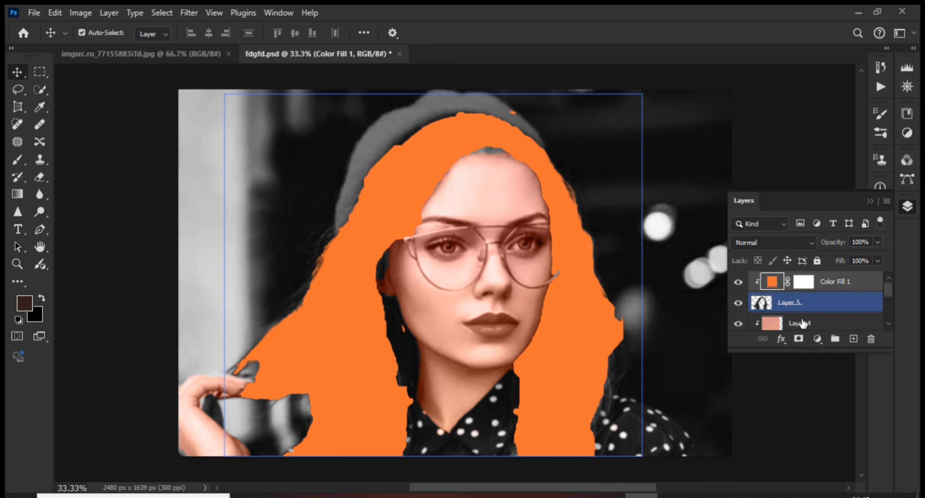
pyautogui.click(766, 246)
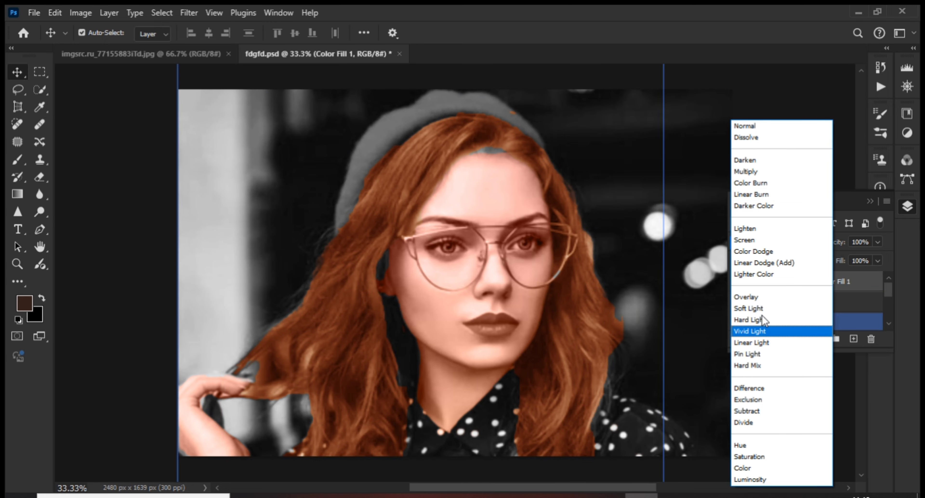
pyautogui.click(761, 296)
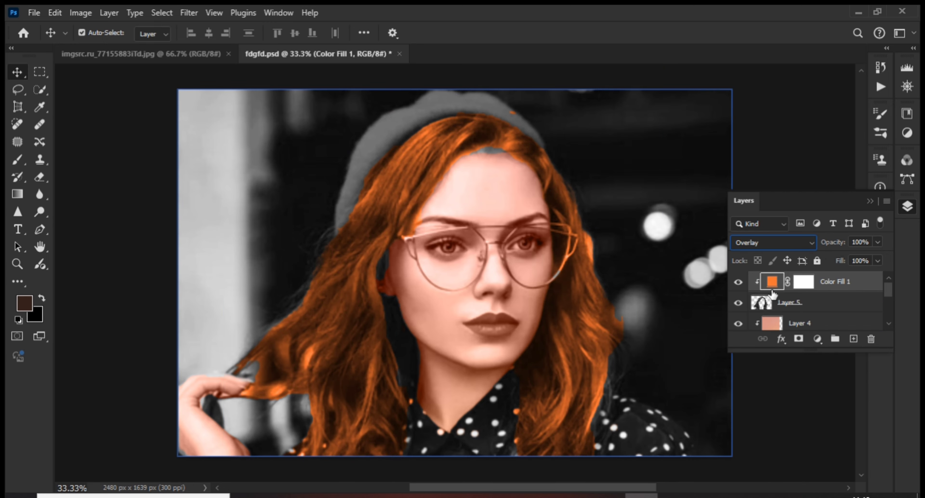
pyautogui.click(875, 244)
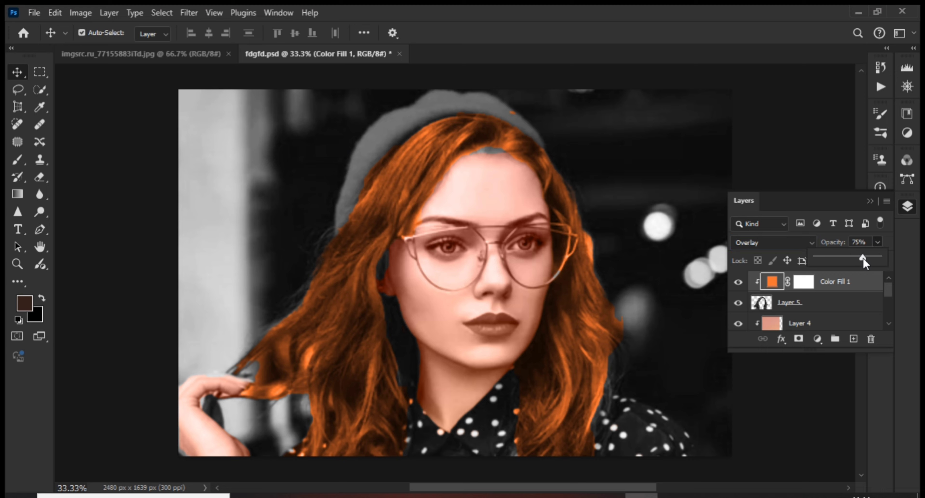
pyautogui.moveTo(855, 257); pyautogui.dragTo(848, 255)
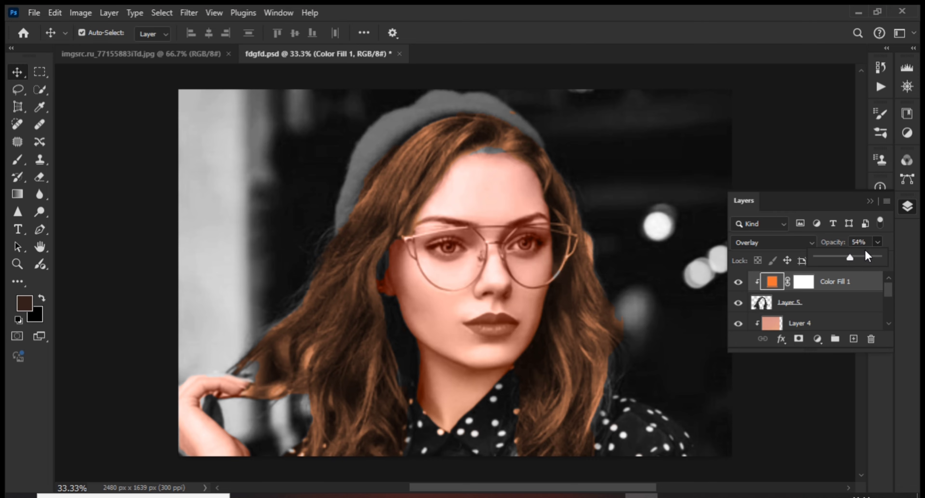
# - Brush brown at 26% opacity over the uncoloured hairline and outer hair edges on the hair layer (Layer 5)
pyautogui.click(826, 302)
pyautogui.press('b')
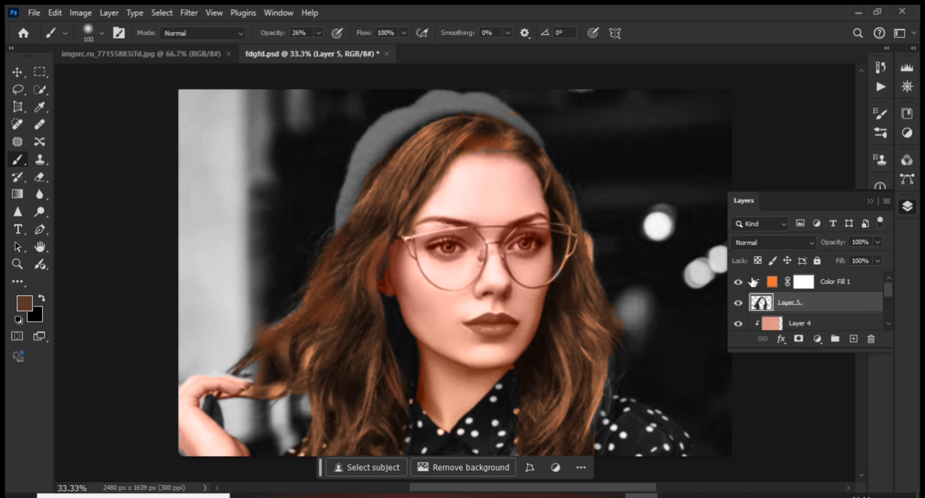
# - Select both eyes on Layer 2 with the Quick Selection tool and copy them onto a new layer at the top of the stack
pyautogui.scroll(-2, 766, 295)
pyautogui.scroll(-1, 794, 320)
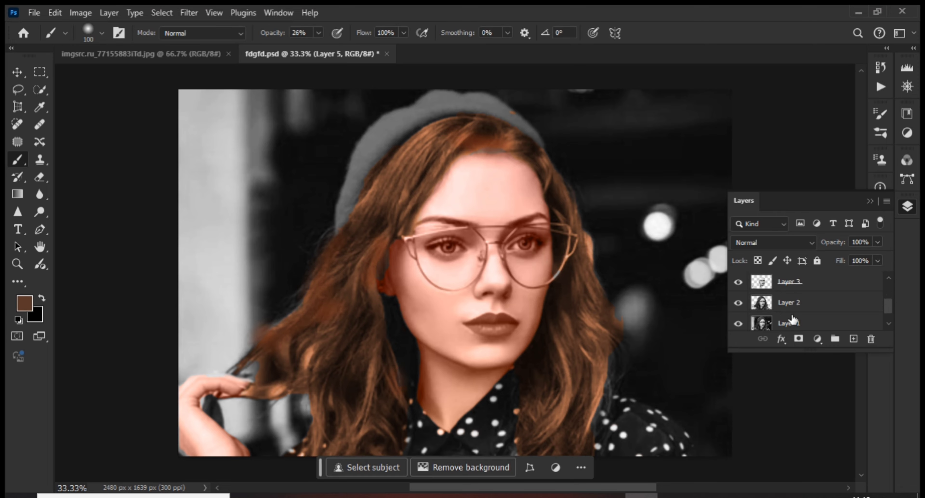
pyautogui.click(788, 303)
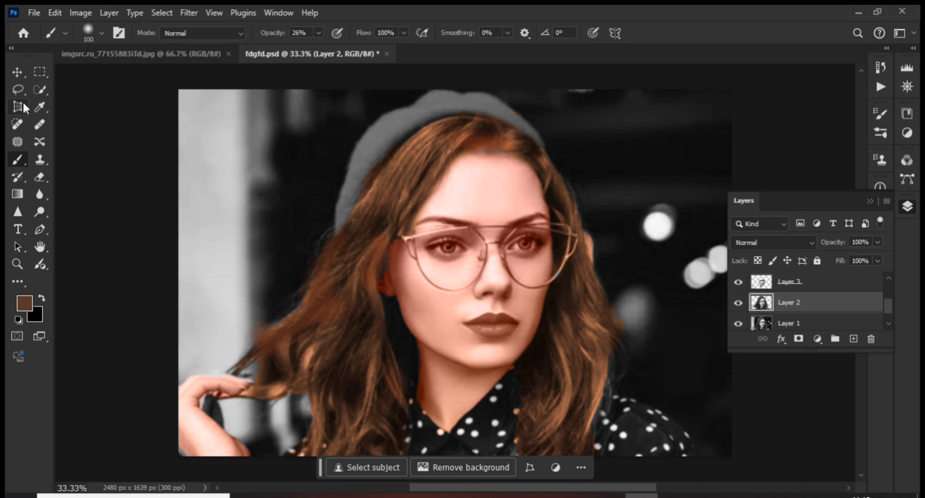
pyautogui.click(39, 73)
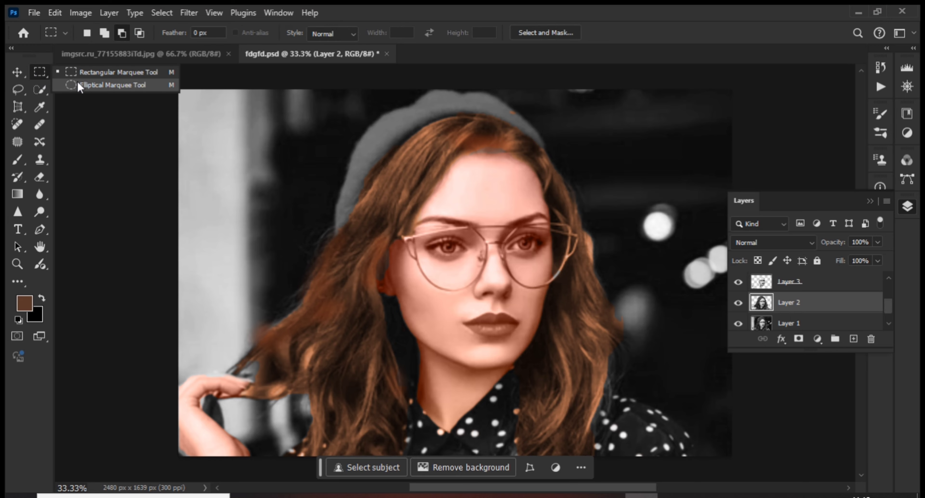
pyautogui.click(39, 90)
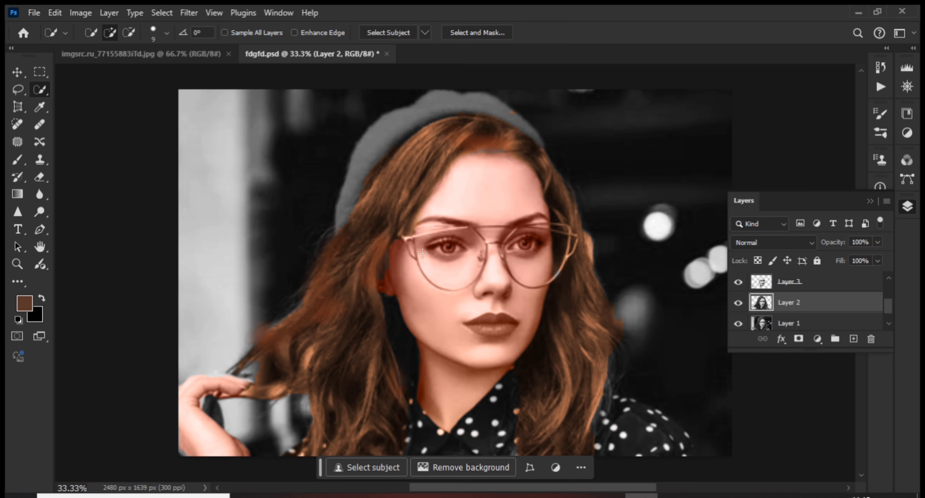
pyautogui.moveTo(438, 247); pyautogui.dragTo(430, 247)
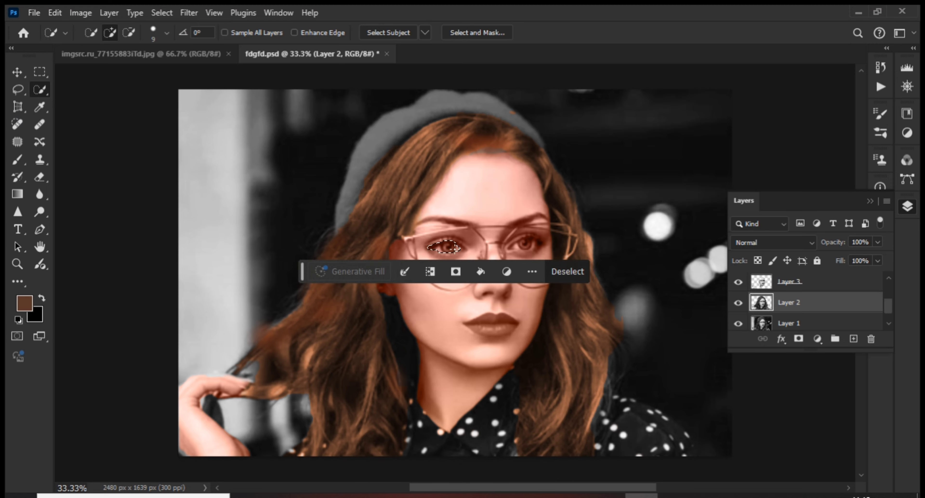
pyautogui.moveTo(529, 242)
pyautogui.mouseDown()
pyautogui.moveTo(520, 245)
pyautogui.moveTo(540, 240)
pyautogui.mouseUp()
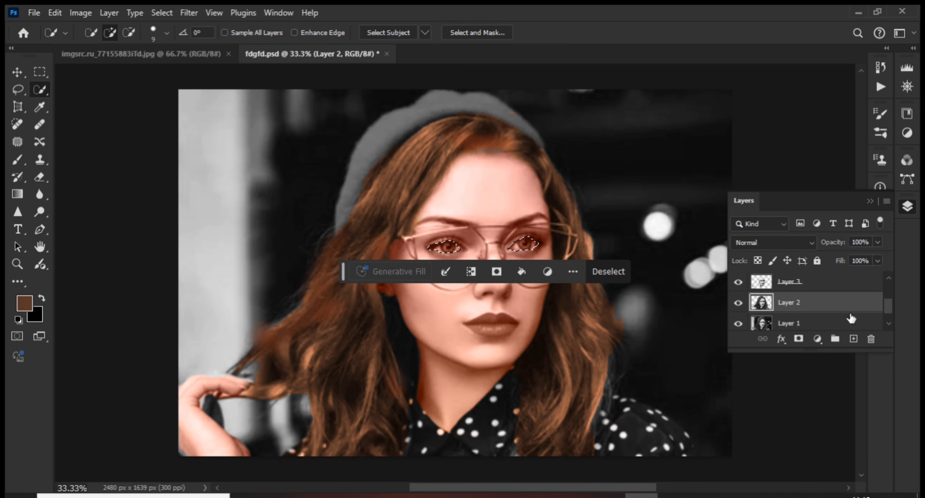
pyautogui.hotkey('ctrl', 'j')
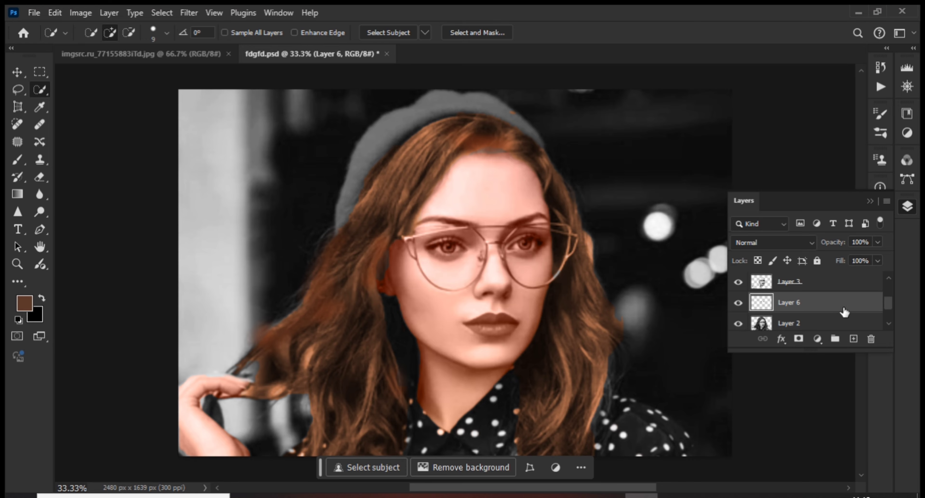
pyautogui.moveTo(843, 307); pyautogui.dragTo(843, 278)
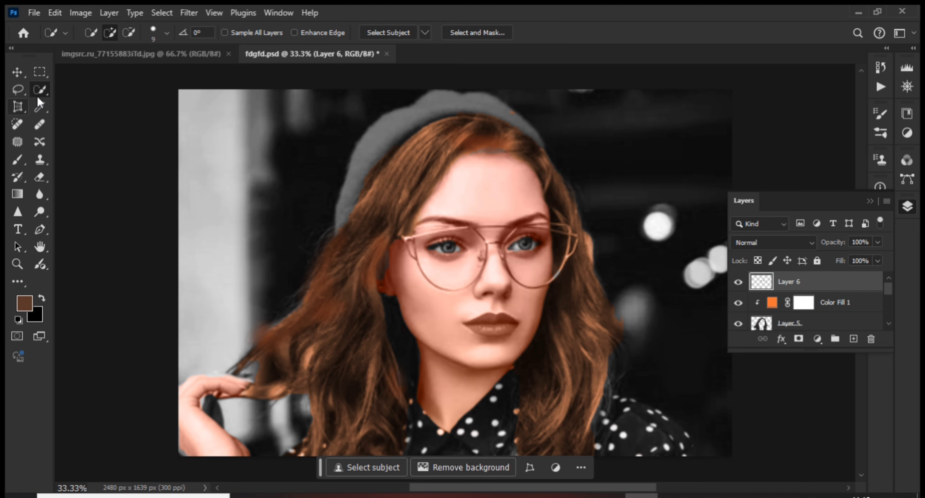
# - Select the irises of both eyes with the Elliptical Marquee tool
pyautogui.moveTo(41, 74); pyautogui.dragTo(66, 86)
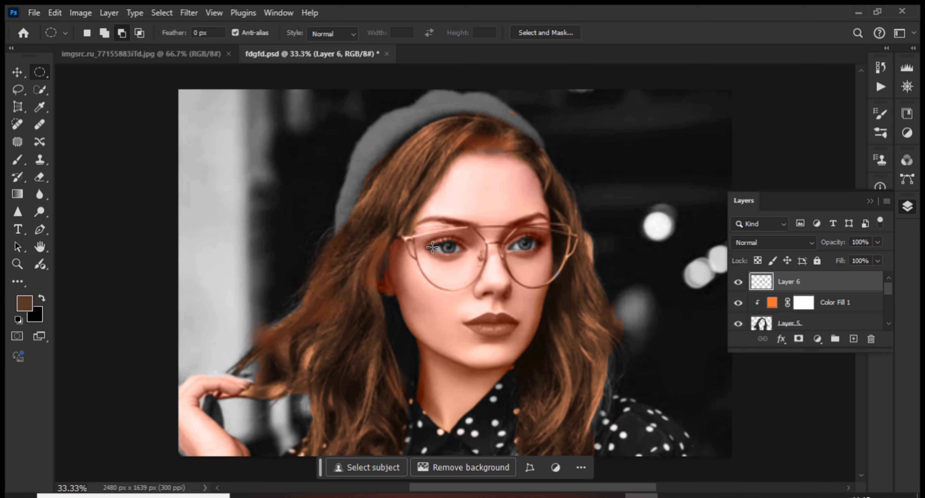
pyautogui.moveTo(435, 245); pyautogui.dragTo(460, 248)
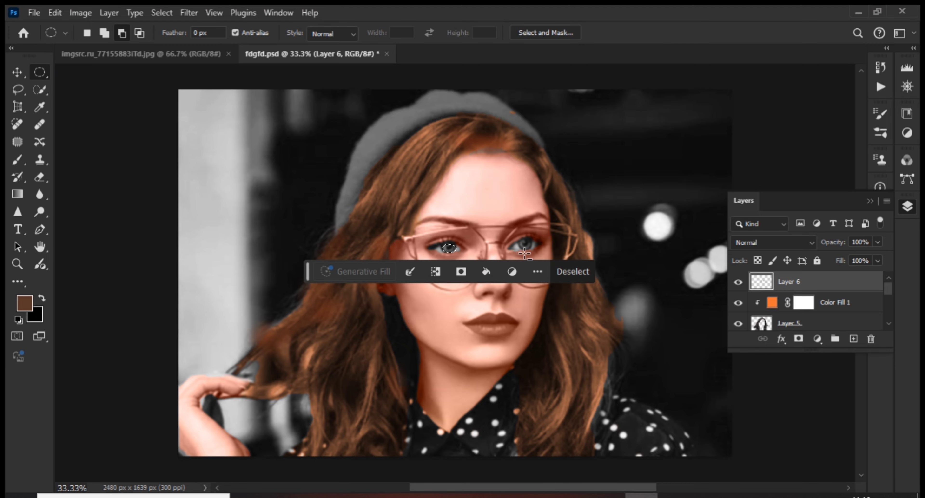
pyautogui.moveTo(526, 243); pyautogui.dragTo(532, 248)
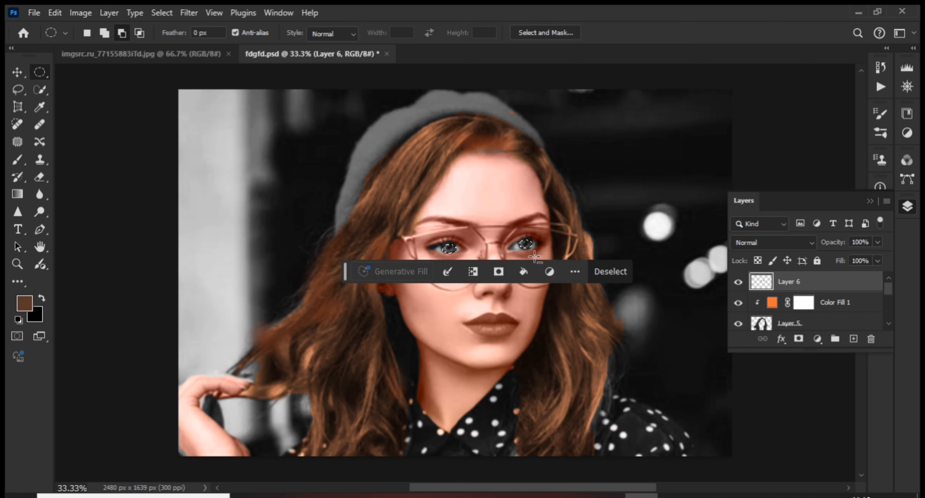
# - Add a Solid Color fill layer in bright blue (1200ff) over the selected irises
pyautogui.click(818, 339)
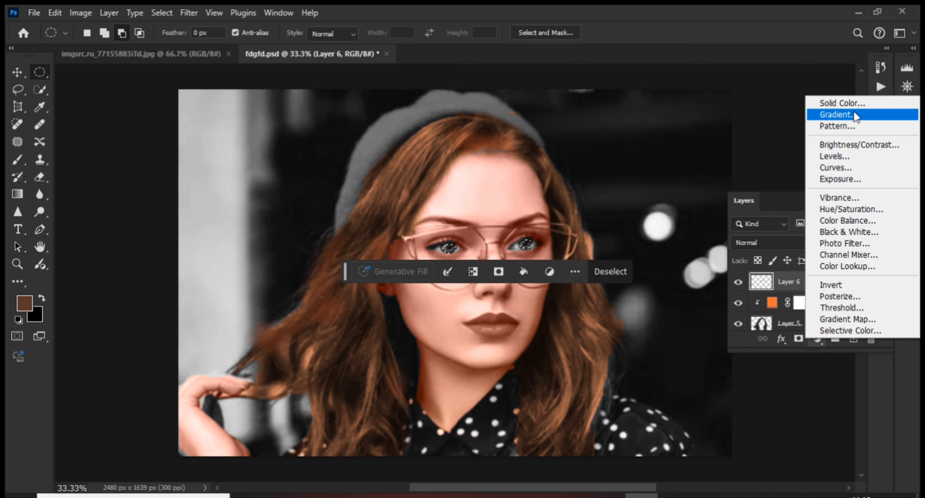
pyautogui.click(853, 104)
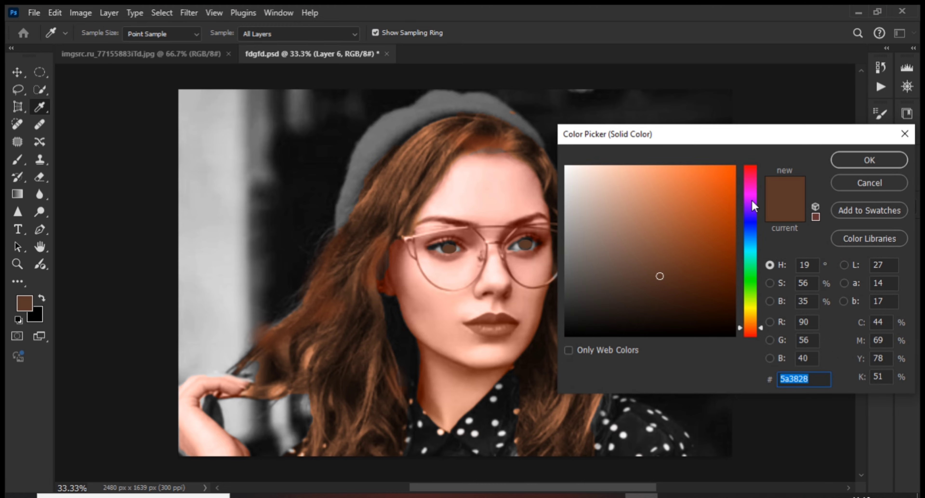
pyautogui.click(752, 220)
pyautogui.moveTo(727, 173); pyautogui.dragTo(736, 166)
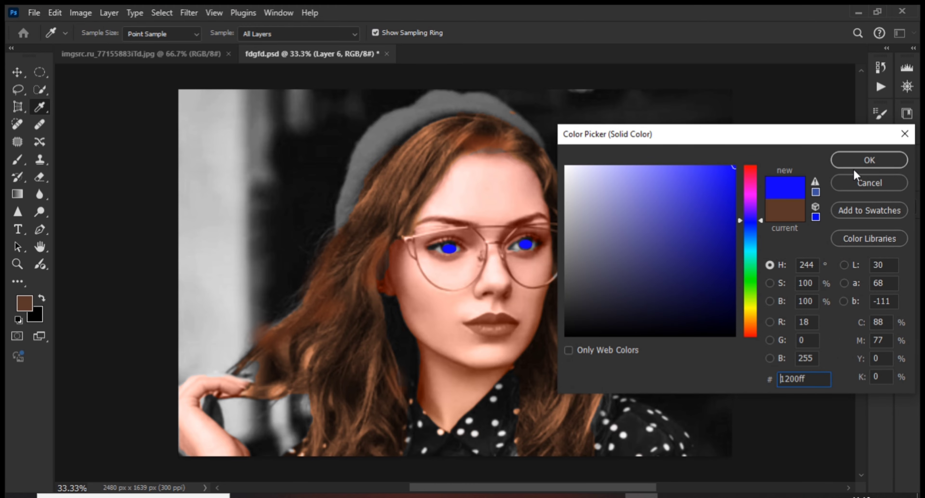
pyautogui.click(867, 159)
# - Blend the blue iris fill in Color mode at 26% opacity
pyautogui.click(754, 241)
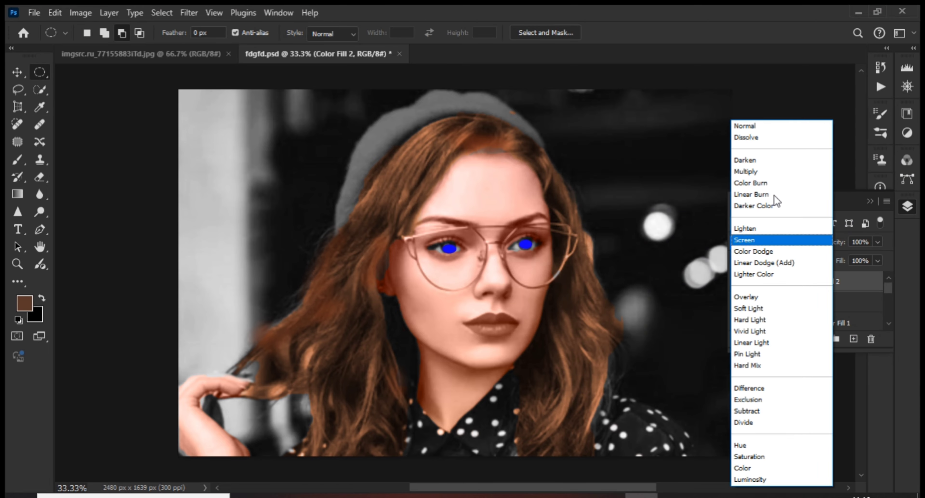
pyautogui.click(748, 467)
pyautogui.click(876, 244)
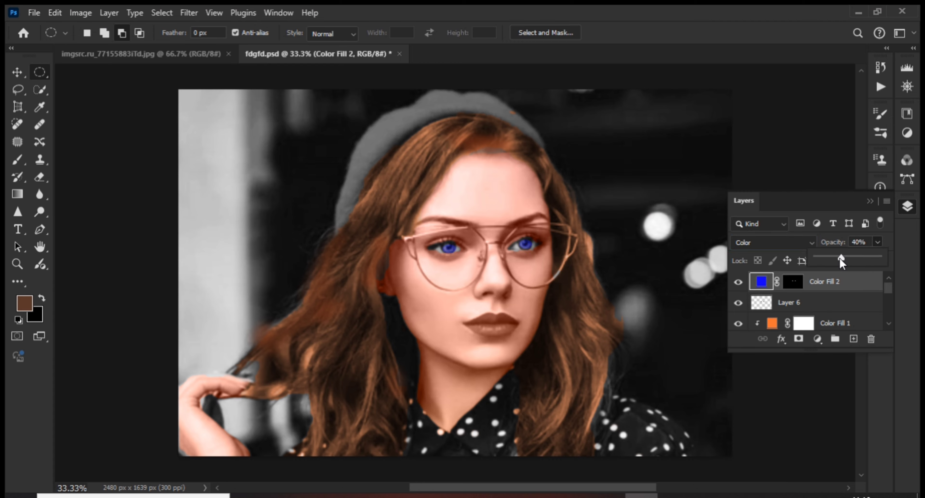
# - Select the whole beret on Layer 2 with the Quick Selection tool and copy it onto a new layer
pyautogui.scroll(-5, 775, 310)
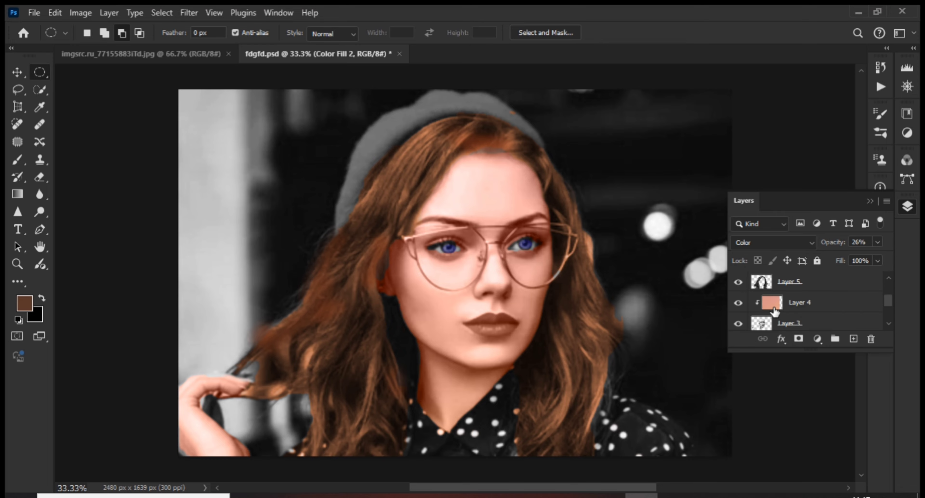
pyautogui.click(786, 309)
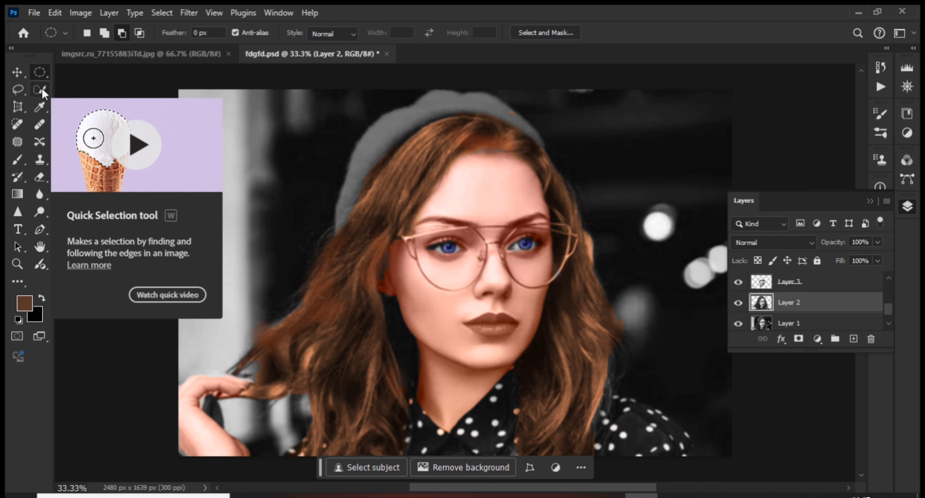
pyautogui.click(42, 92)
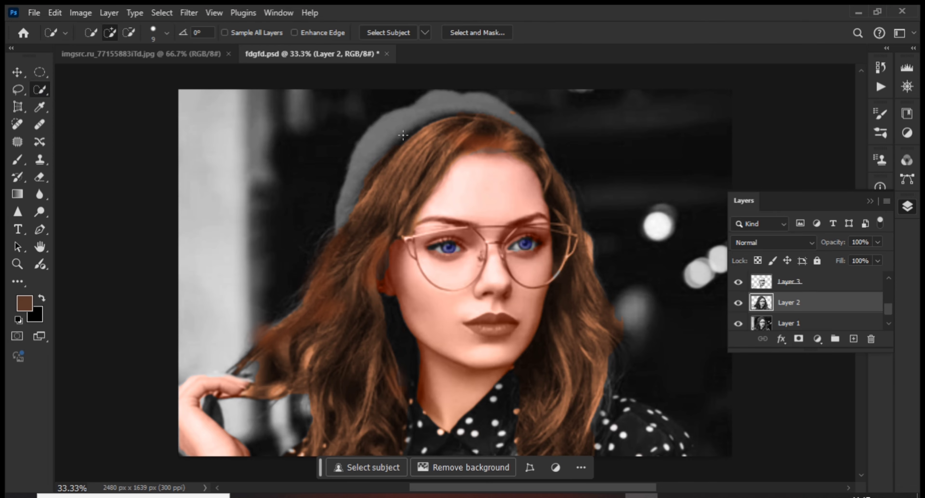
pyautogui.moveTo(401, 128)
pyautogui.mouseDown()
pyautogui.moveTo(363, 151)
pyautogui.moveTo(339, 232)
pyautogui.mouseUp()
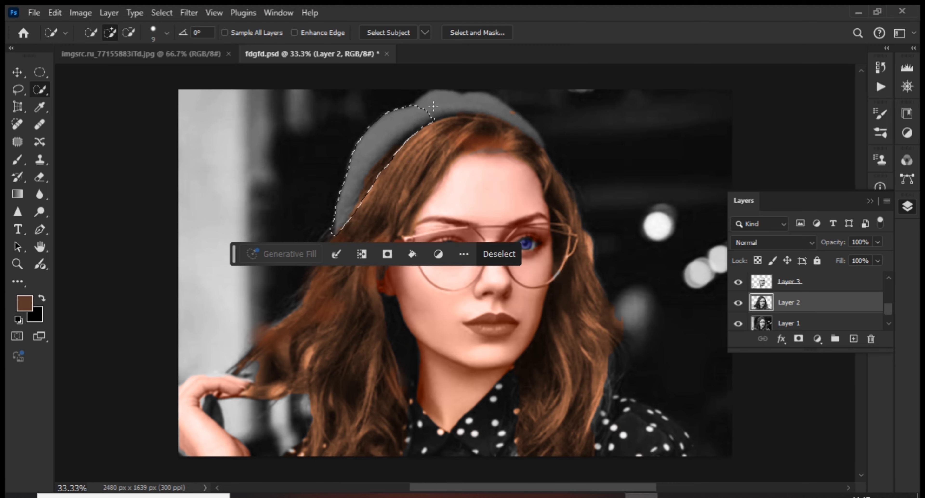
pyautogui.moveTo(427, 102)
pyautogui.mouseDown()
pyautogui.moveTo(495, 109)
pyautogui.moveTo(535, 129)
pyautogui.mouseUp()
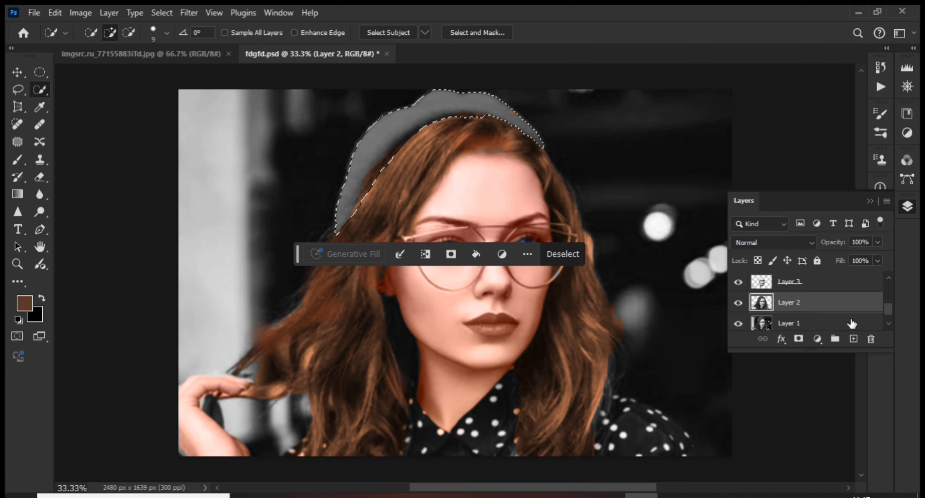
pyautogui.hotkey('ctrl', 'j')
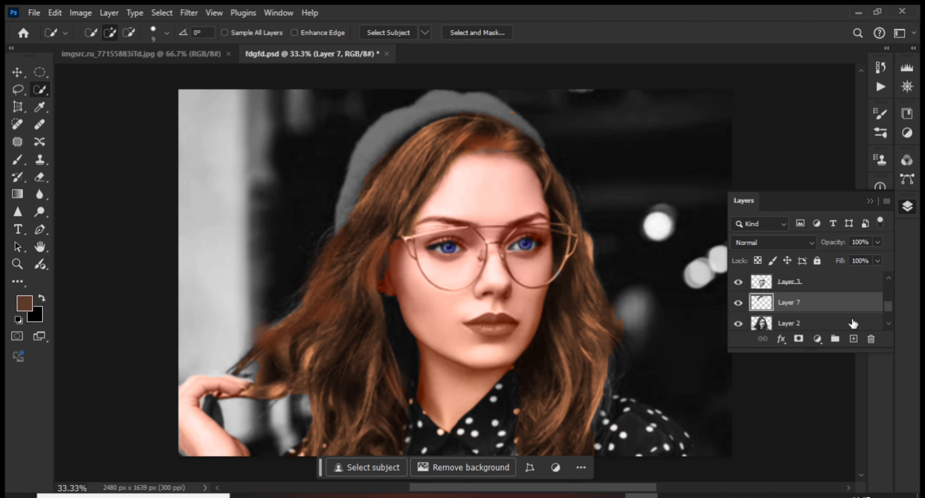
# - Move the beret layer to the top of the stack and add a bright red (ff0036) Solid Color fill layer over it
pyautogui.moveTo(819, 309); pyautogui.dragTo(821, 270)
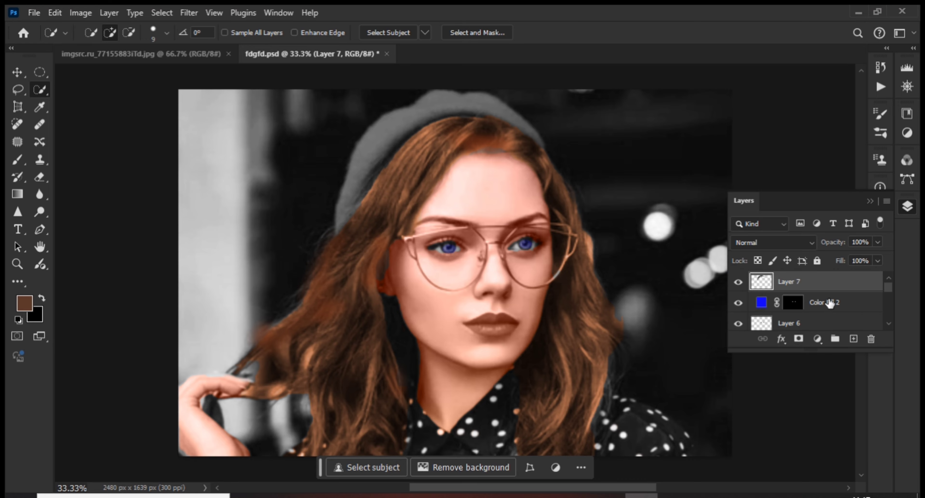
pyautogui.click(821, 341)
pyautogui.click(832, 101)
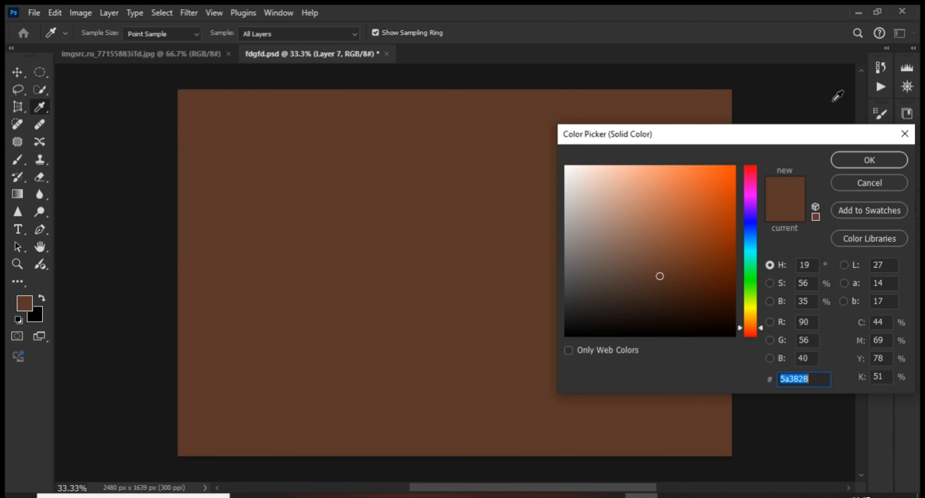
pyautogui.click(750, 171)
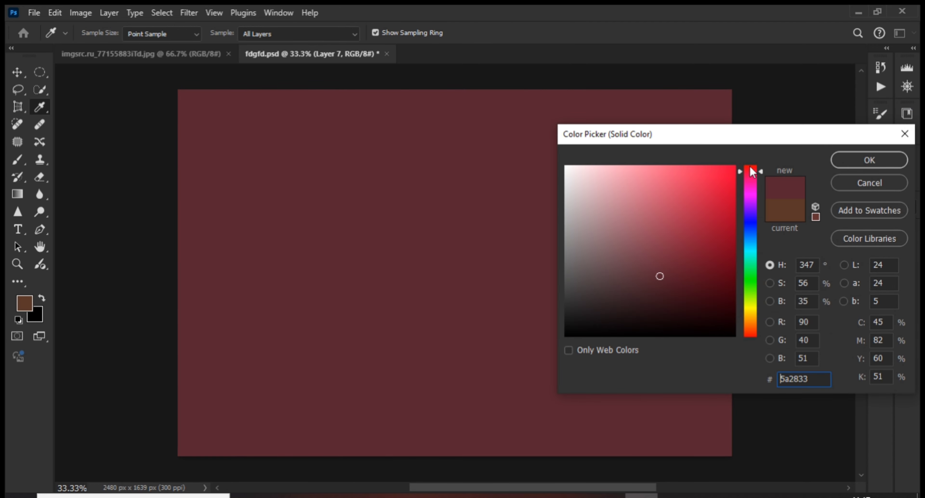
pyautogui.click(734, 166)
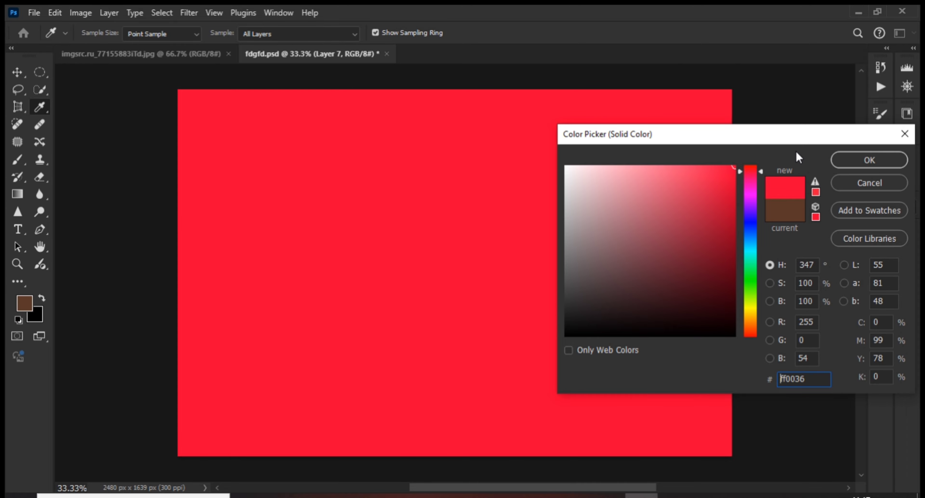
pyautogui.click(863, 158)
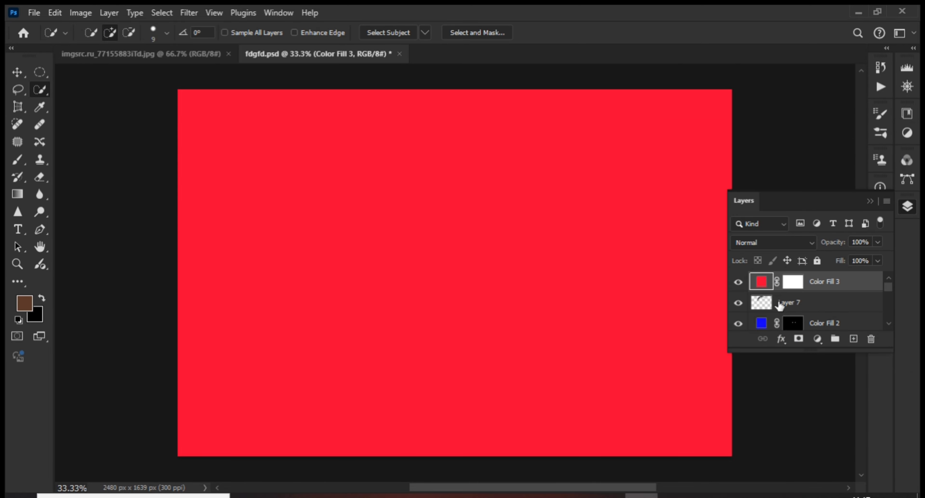
# - Clip the red fill to the beret layer and blend it in Color mode at 84% opacity
pyautogui.keyDown('alt'); pyautogui.click(760, 268); pyautogui.keyUp('alt')
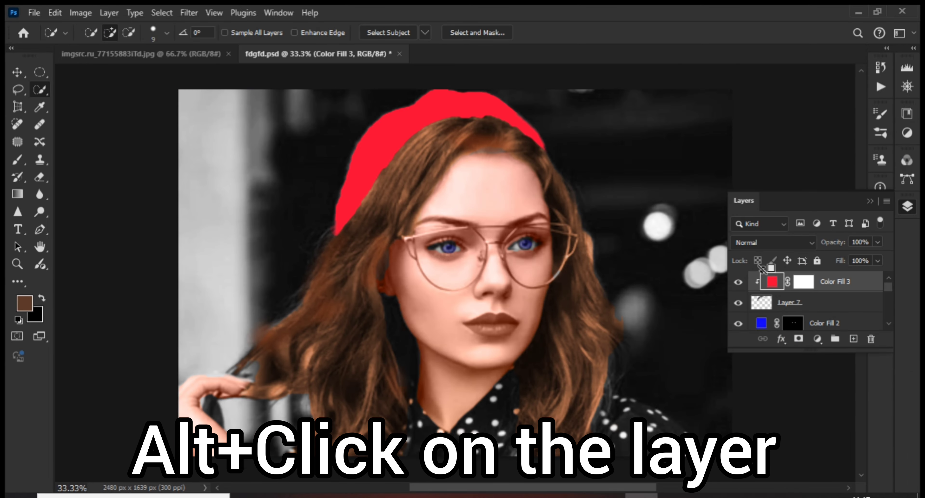
pyautogui.click(795, 241)
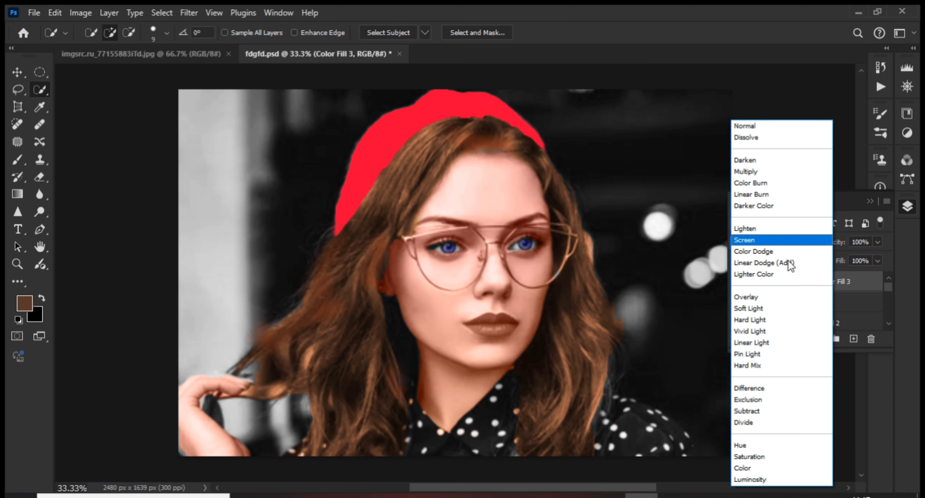
pyautogui.click(749, 466)
pyautogui.click(878, 243)
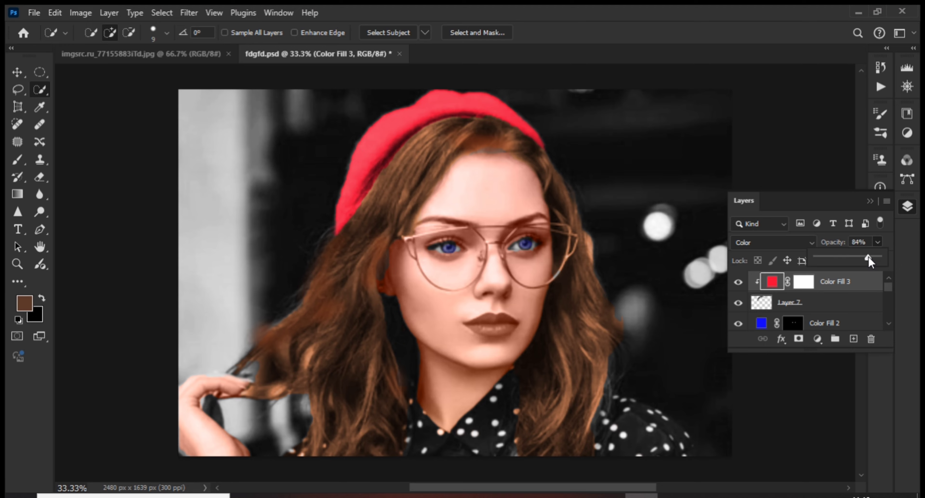
# - Add a diagonal gradient fill above Layer 1 with the yellow-to-pink Oranges preset, from the background's upper left to the lower right of the hair
pyautogui.scroll(-5, 834, 329)
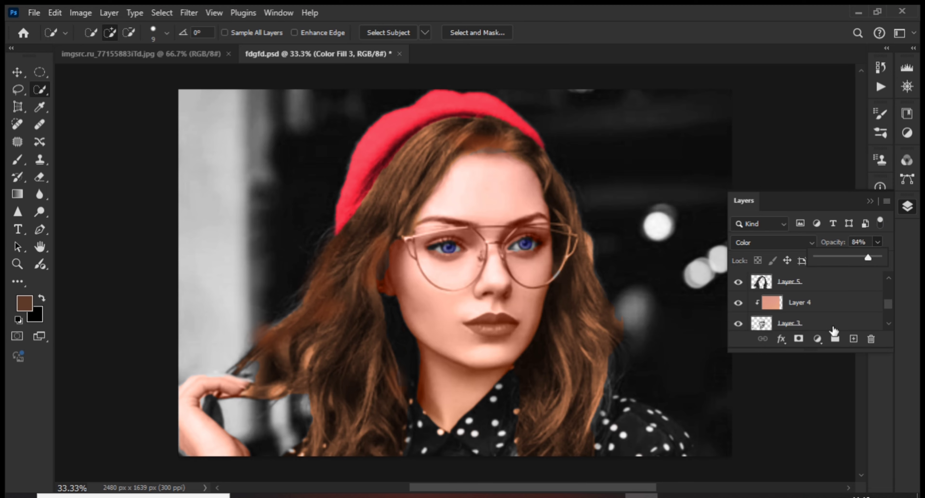
pyautogui.scroll(-3, 834, 330)
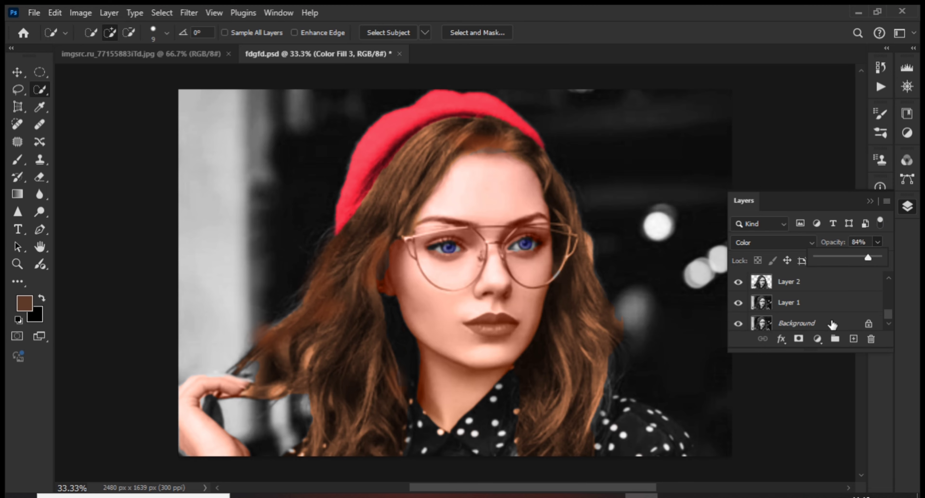
pyautogui.click(796, 302)
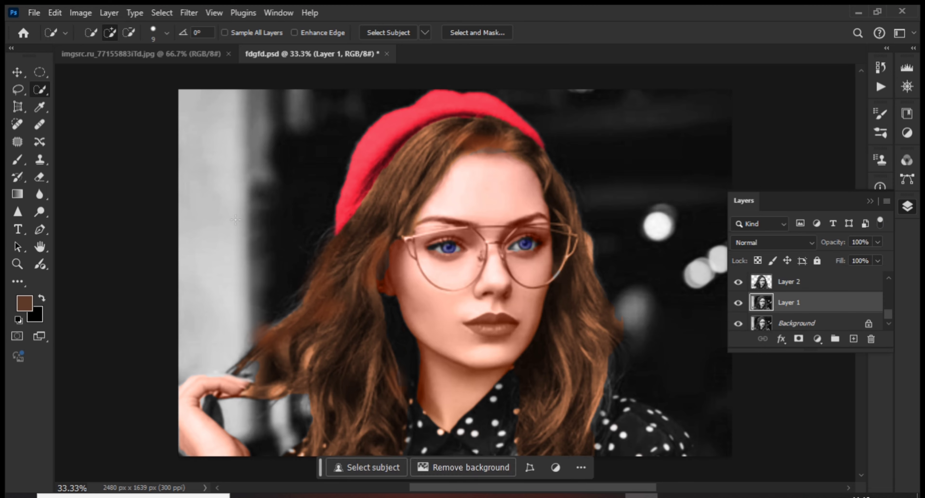
pyautogui.click(20, 191)
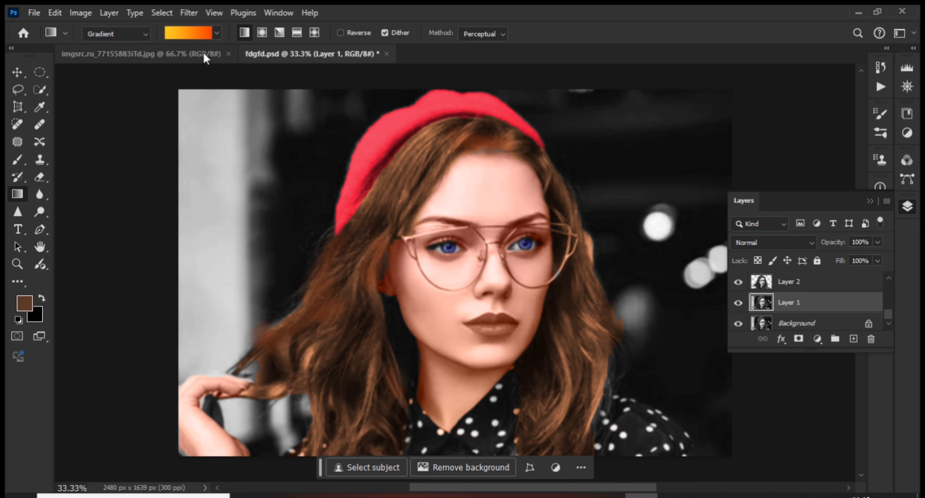
pyautogui.click(217, 34)
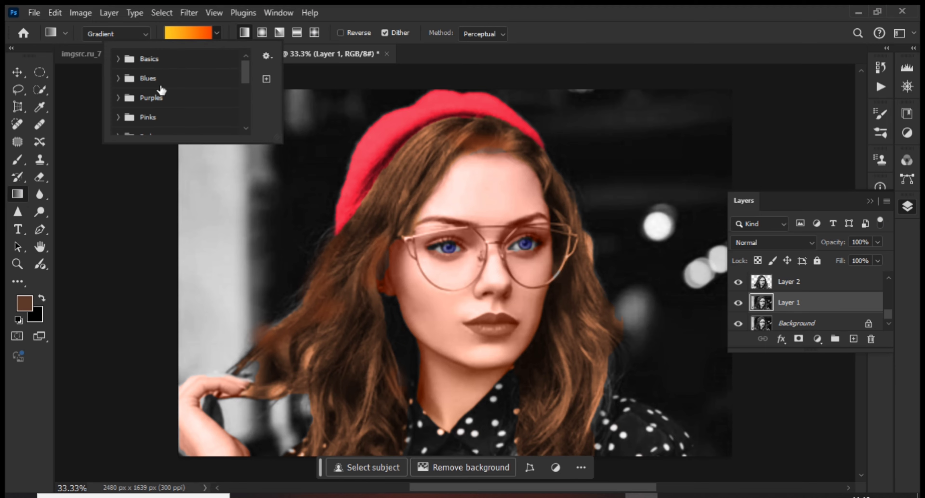
pyautogui.scroll(-1, 163, 94)
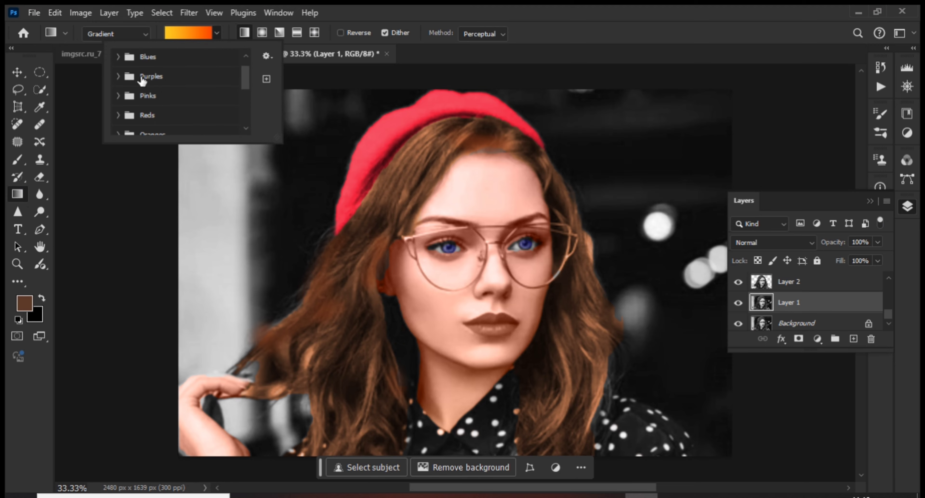
pyautogui.scroll(-1, 175, 86)
pyautogui.scroll(-1, 177, 114)
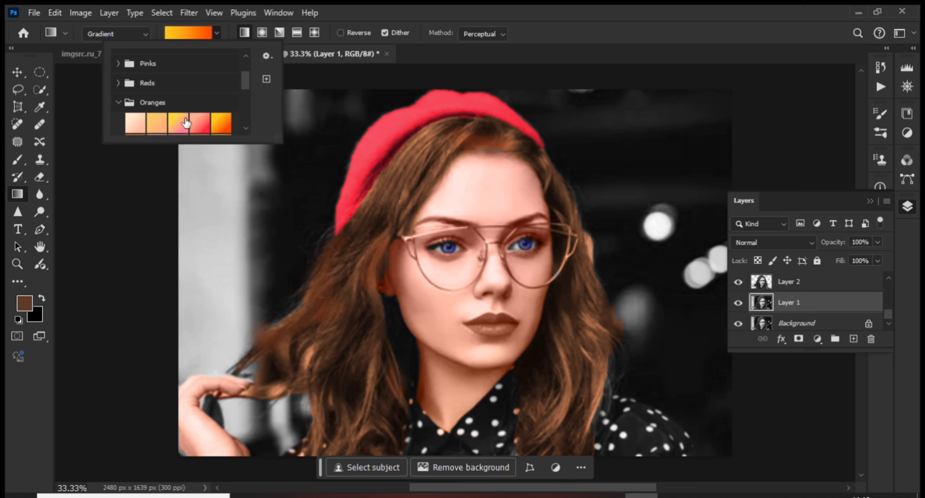
pyautogui.scroll(-2, 183, 122)
pyautogui.click(180, 105)
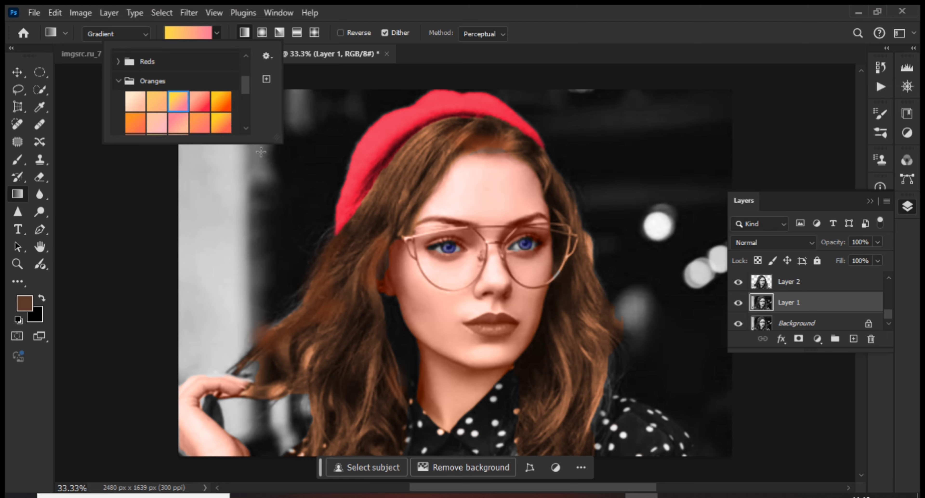
pyautogui.click(290, 132)
pyautogui.moveTo(440, 245); pyautogui.dragTo(598, 358)
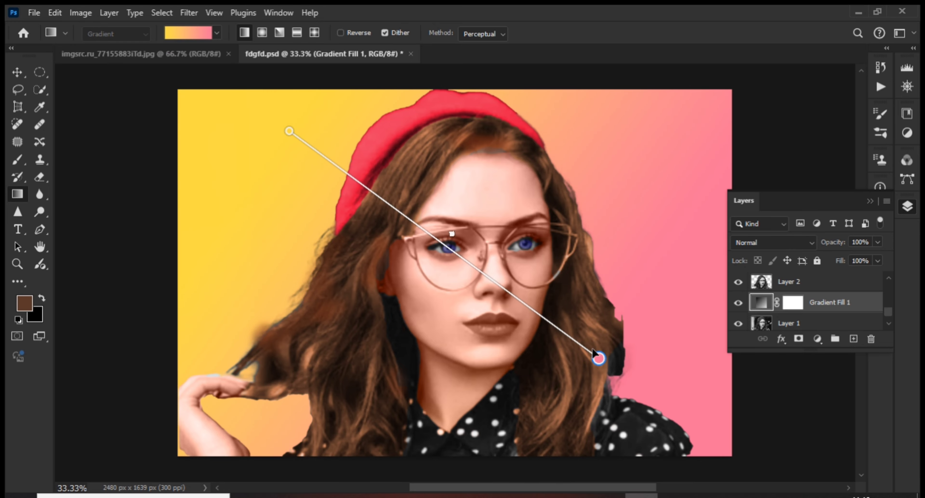
# - Blend the background gradient fill in Color mode at 65% opacity
pyautogui.click(806, 245)
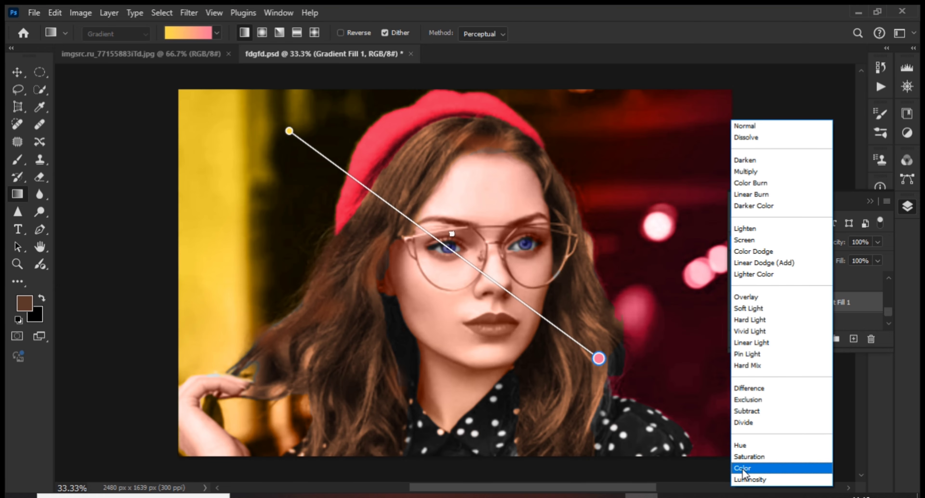
pyautogui.click(742, 469)
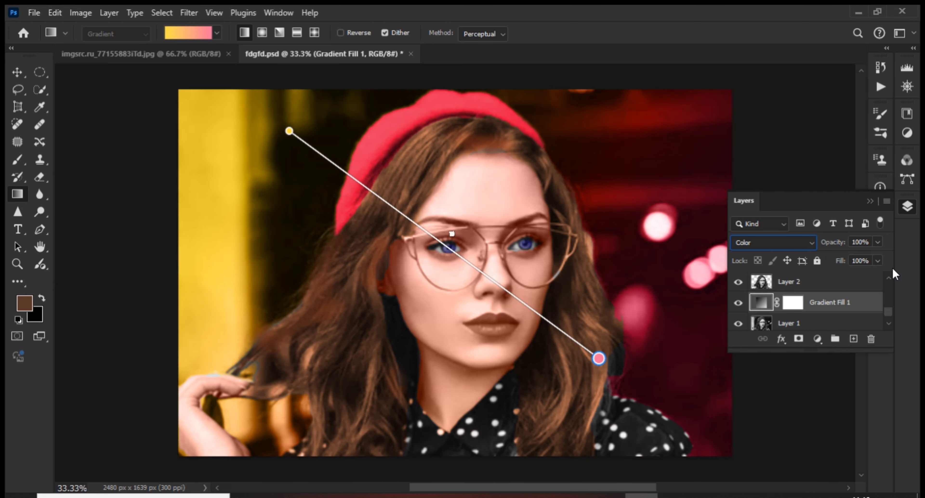
pyautogui.click(877, 243)
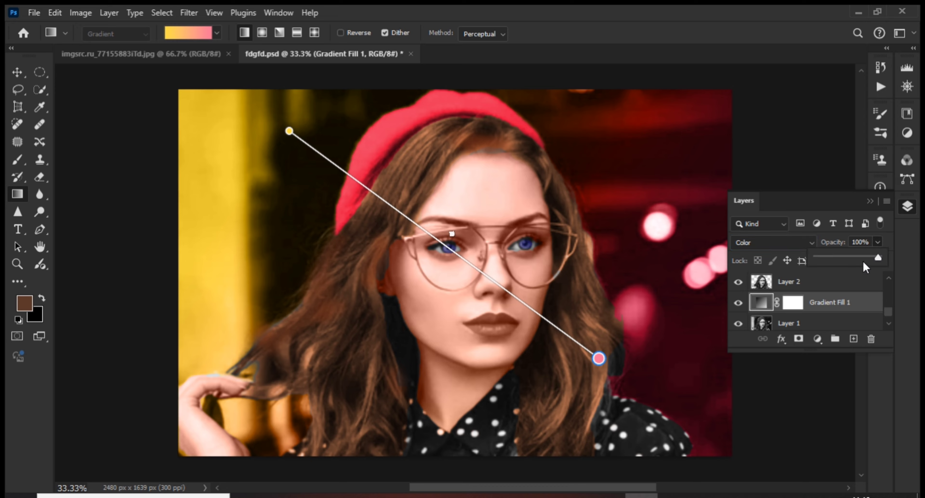
pyautogui.moveTo(841, 257); pyautogui.dragTo(839, 258)
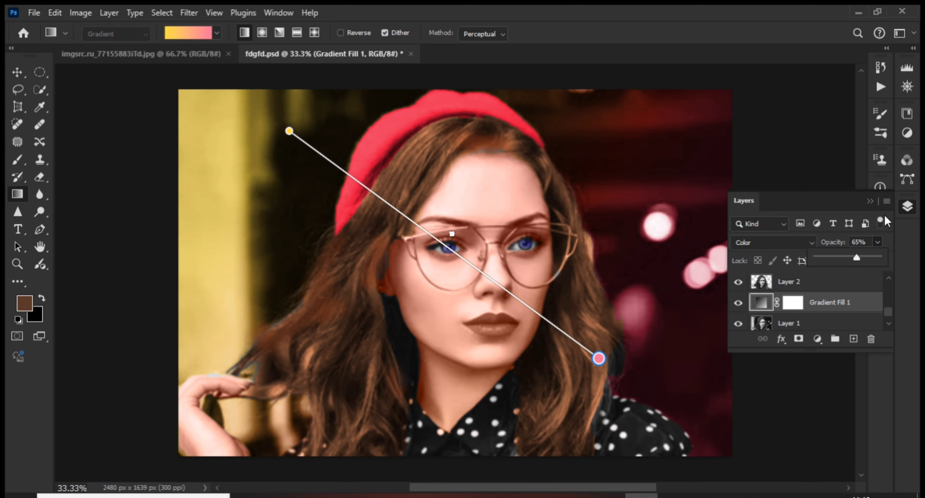
# - Select the polka-dot shirt on Layer 1 with the Quick Selection tool, excluding the hair, and copy it to a new layer
pyautogui.press('v')
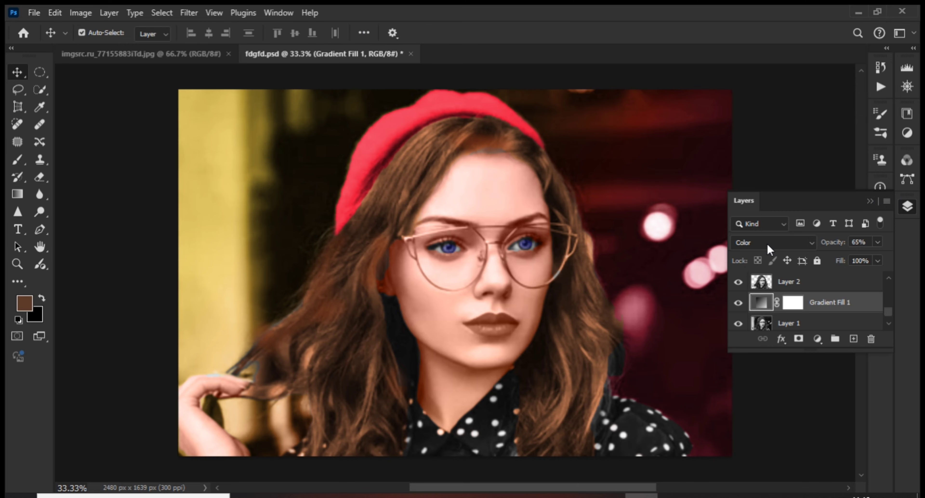
pyautogui.scroll(-1, 829, 317)
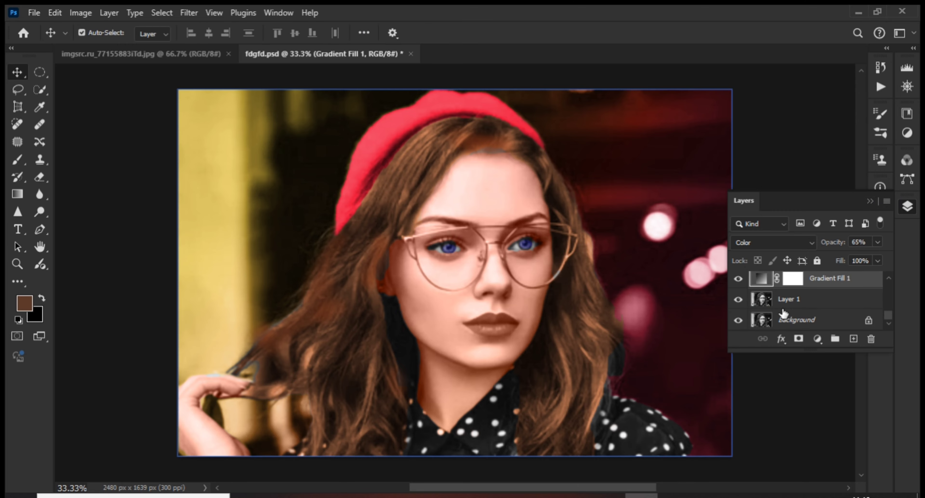
pyautogui.click(792, 302)
pyautogui.scroll(1, 796, 303)
pyautogui.scroll(-1, 798, 304)
pyautogui.click(790, 303)
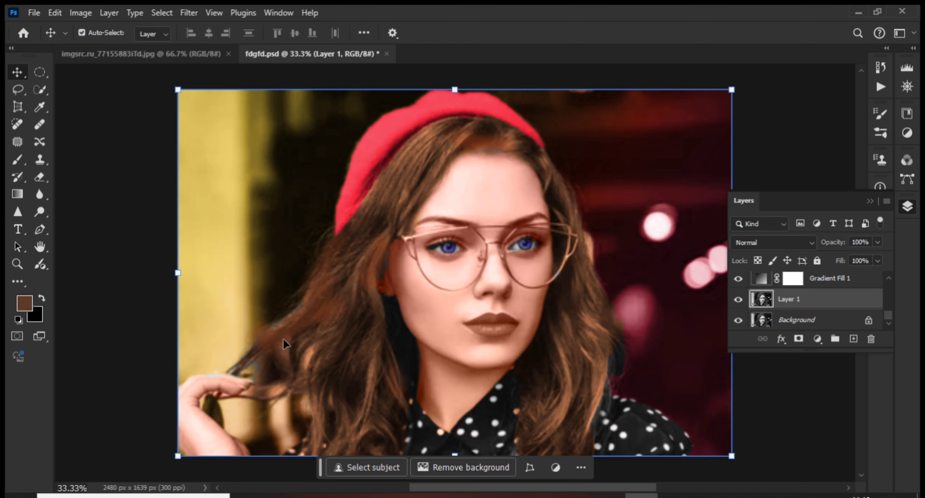
pyautogui.click(45, 94)
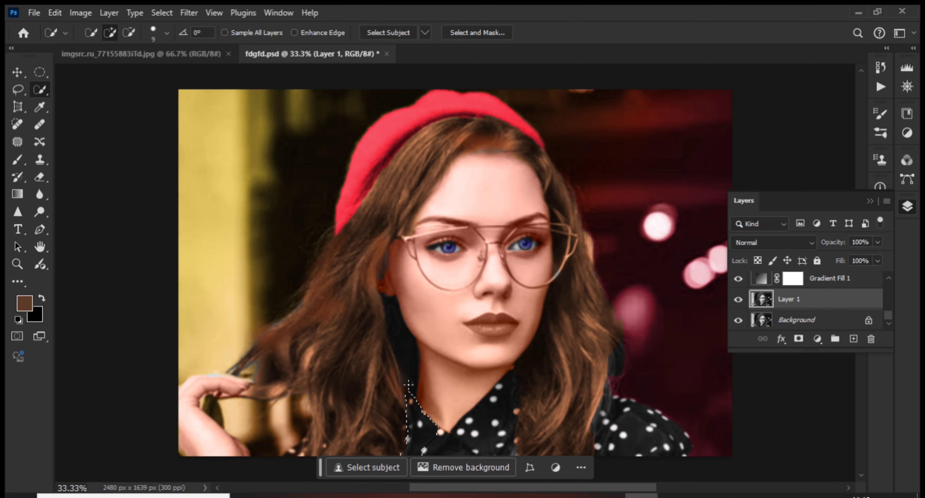
pyautogui.moveTo(408, 385); pyautogui.dragTo(405, 387)
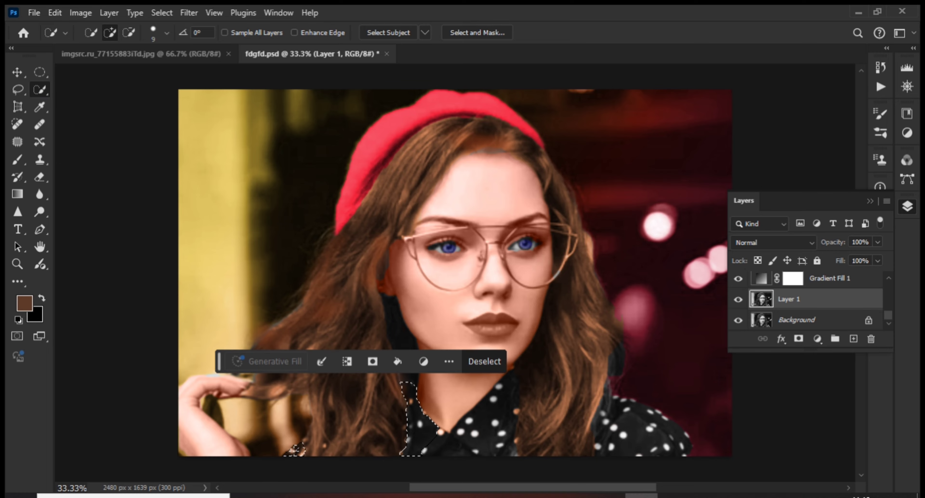
pyautogui.moveTo(453, 443)
pyautogui.mouseDown()
pyautogui.moveTo(499, 439)
pyautogui.moveTo(538, 402)
pyautogui.mouseUp()
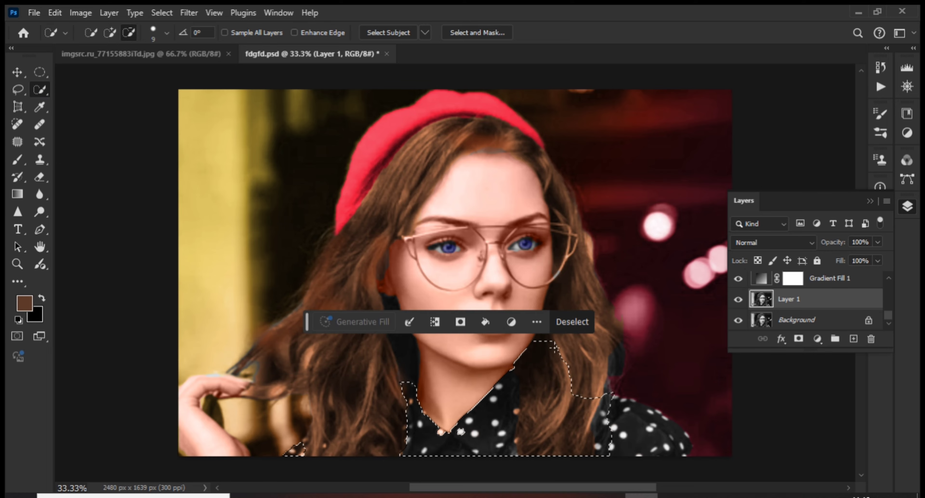
pyautogui.moveTo(555, 347)
pyautogui.mouseDown()
pyautogui.moveTo(564, 427)
pyautogui.moveTo(654, 436)
pyautogui.mouseUp()
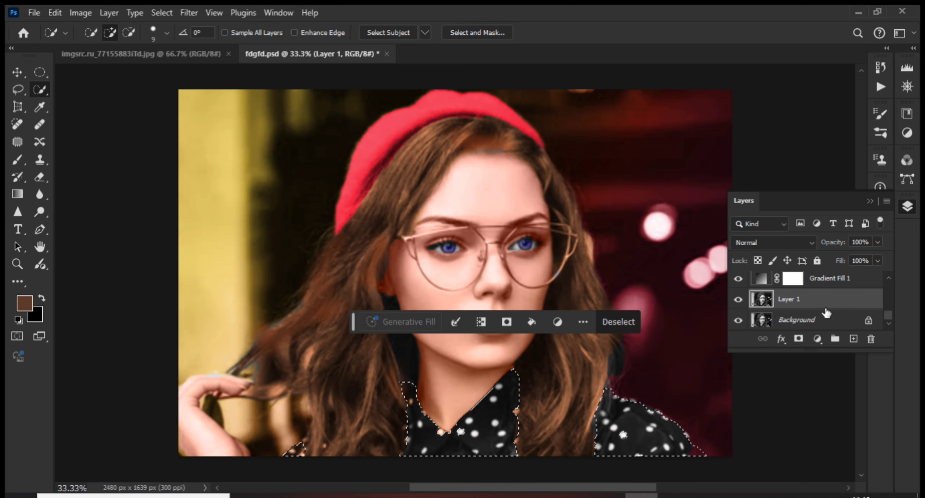
pyautogui.hotkey('ctrl', 'j')
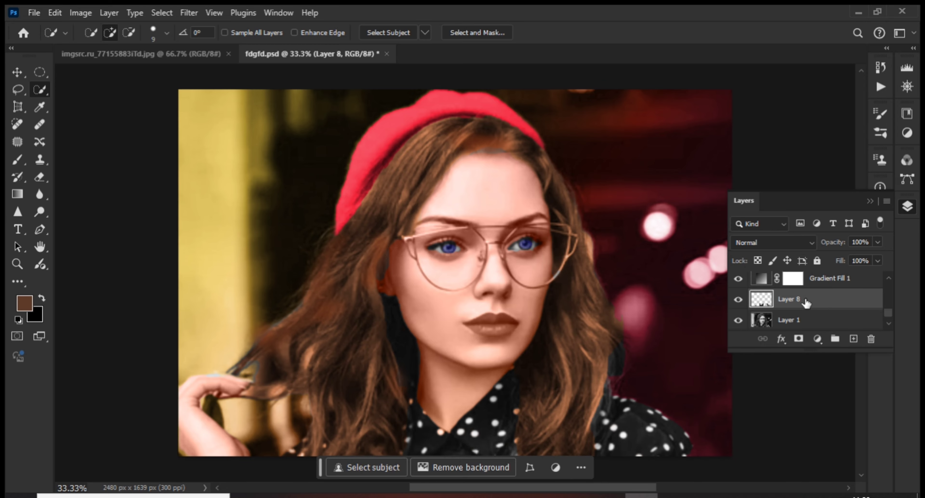
# - Move the shirt layer to the top of the stack and add a bright blue (080ef9) Solid Color fill layer over it
pyautogui.moveTo(806, 303); pyautogui.dragTo(814, 267)
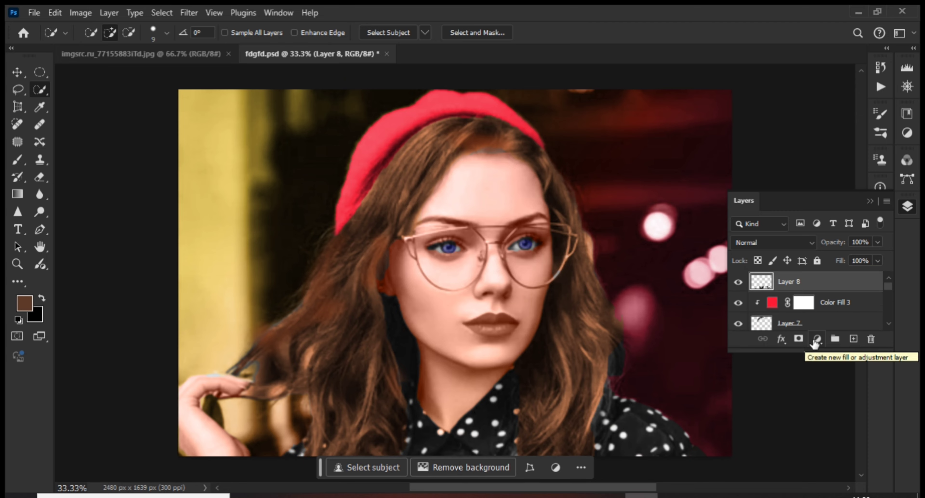
pyautogui.click(817, 339)
pyautogui.click(841, 104)
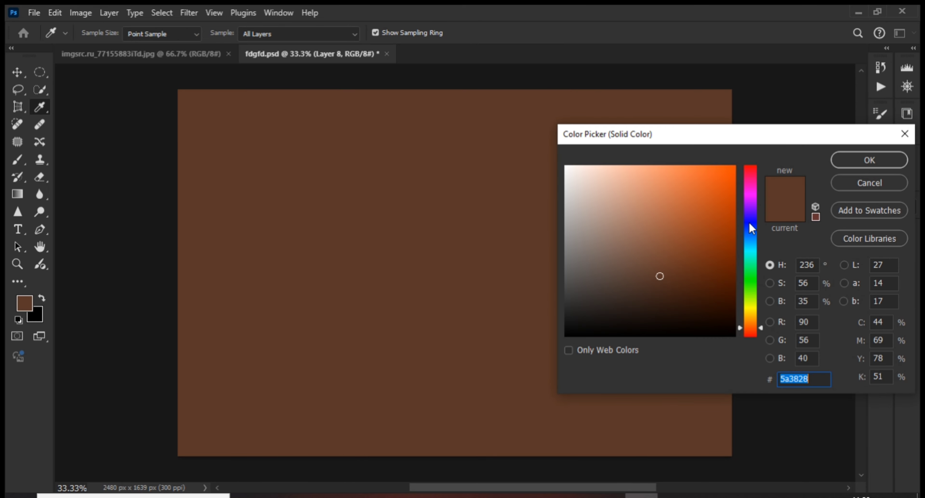
pyautogui.click(749, 222)
pyautogui.click(729, 167)
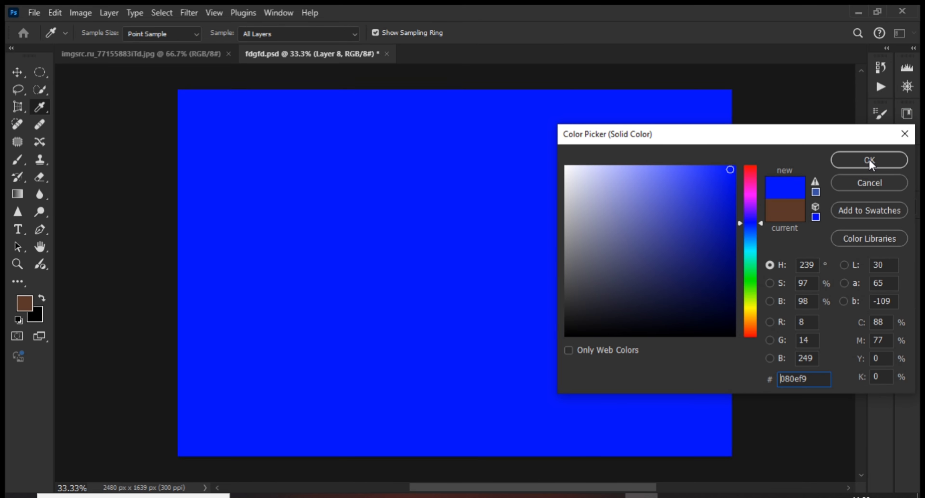
pyautogui.click(869, 160)
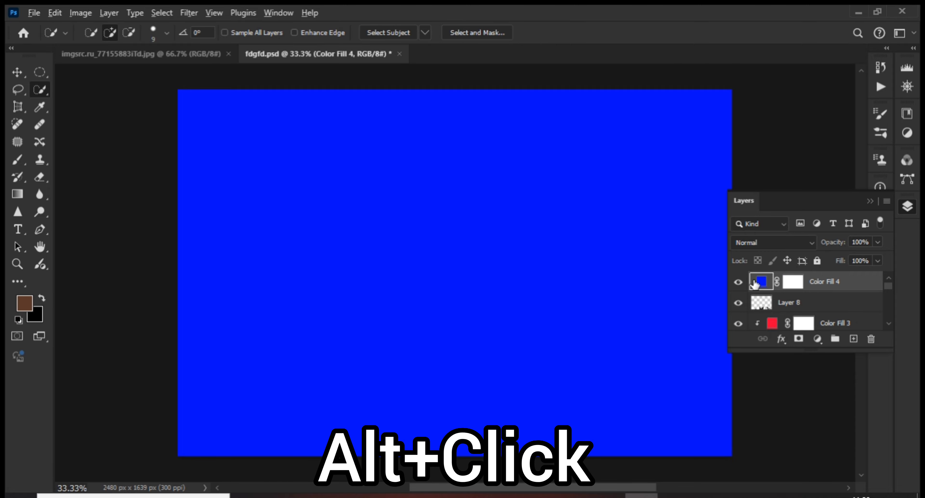
# - Clip the blue fill to the shirt layer and blend it in Color mode at 16% opacity
pyautogui.keyDown('alt'); pyautogui.click(769, 268); pyautogui.keyUp('alt')
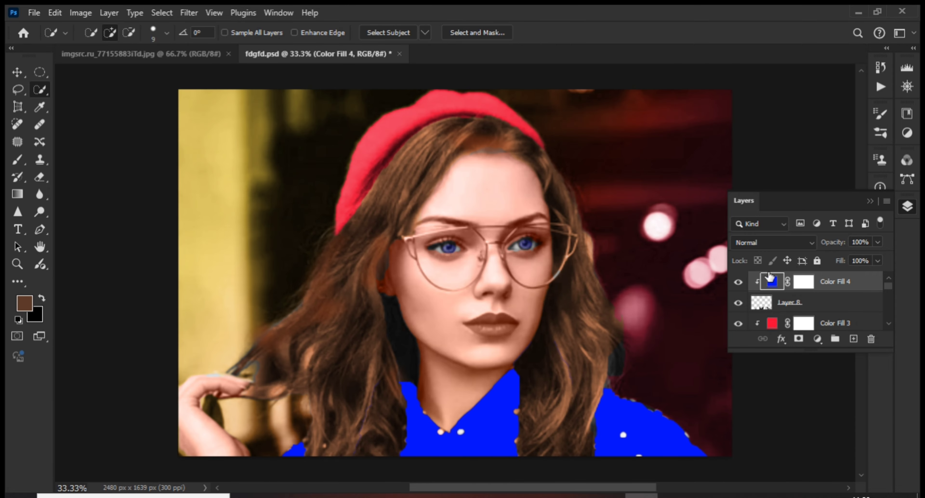
pyautogui.click(786, 241)
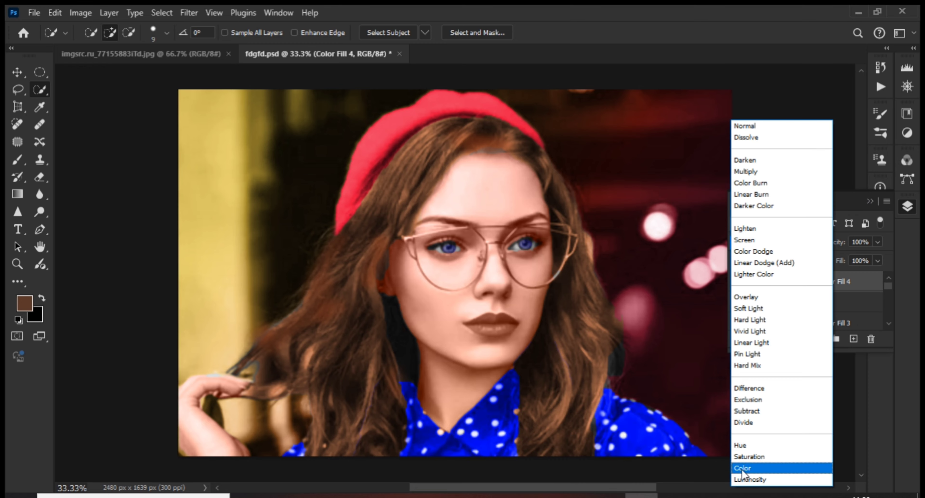
pyautogui.click(742, 469)
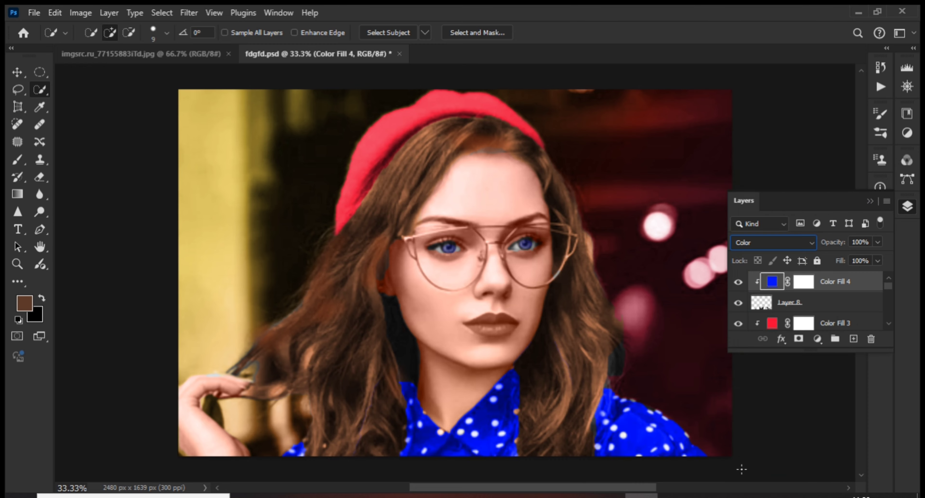
pyautogui.click(874, 243)
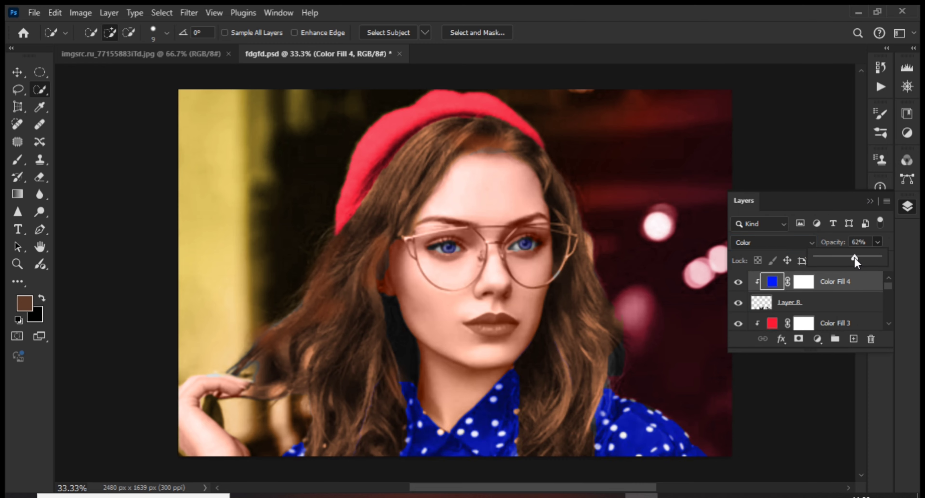
pyautogui.moveTo(831, 264); pyautogui.dragTo(827, 262)
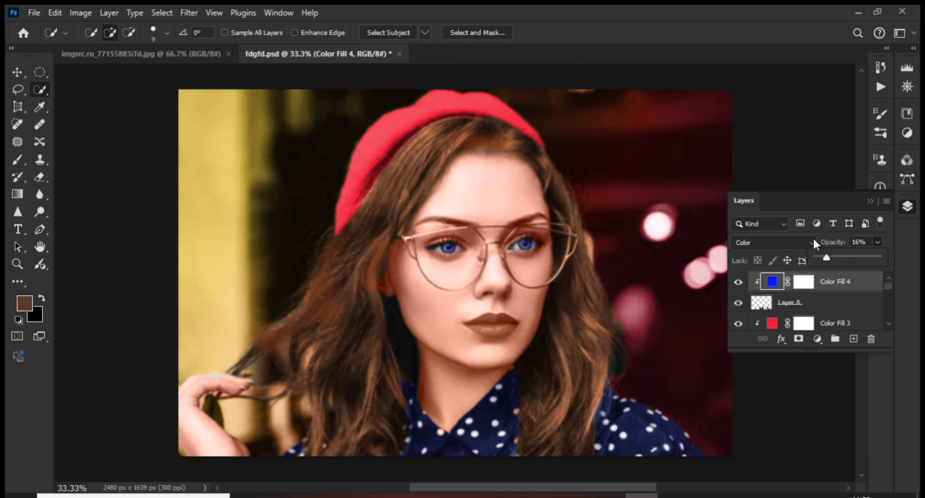
# - Change the shirt's fill color to a bright sky blue and set its opacity to 34%
pyautogui.doubleClick(772, 281)
pyautogui.click(751, 245)
pyautogui.press('Return')
pyautogui.moveTo(877, 242); pyautogui.dragTo(867, 262)
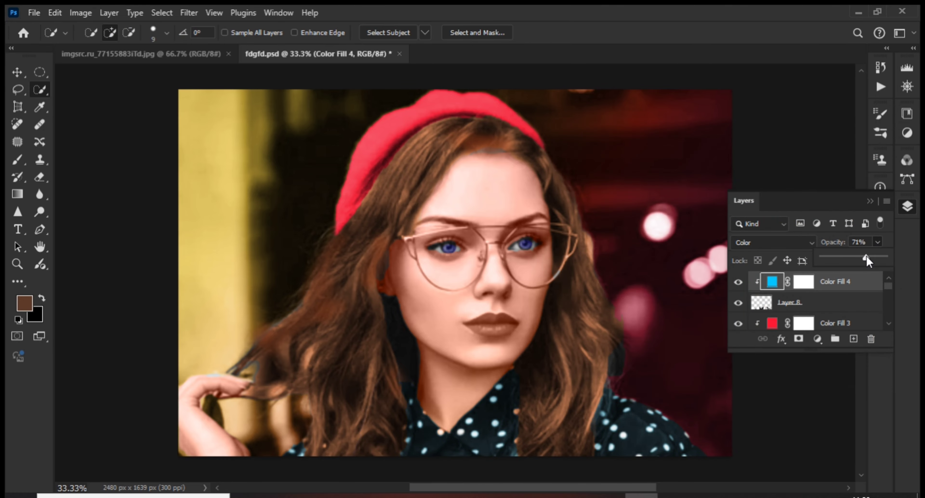
pyautogui.scroll(1, 870, 204)
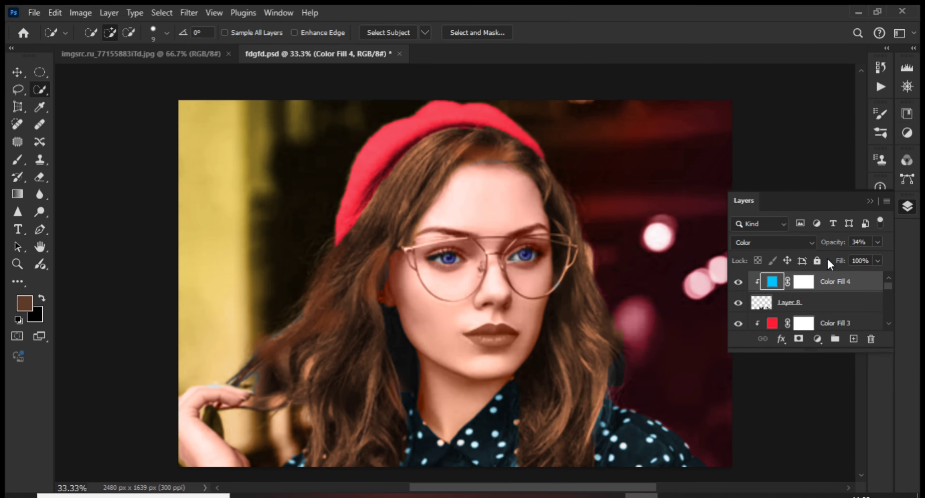
# - Select the lips on Layer 2 with the Quick Selection tool and copy them to a new layer
pyautogui.scroll(-5, 833, 305)
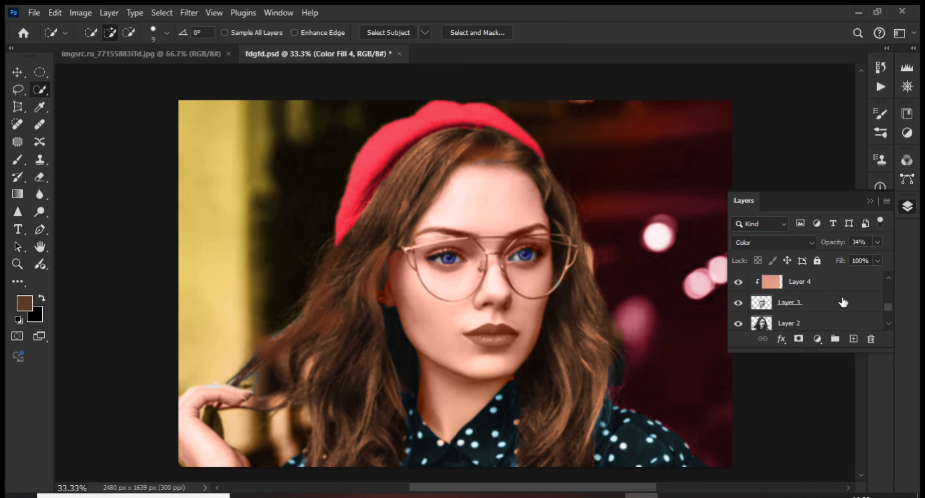
pyautogui.scroll(-1, 836, 299)
pyautogui.scroll(1, 836, 299)
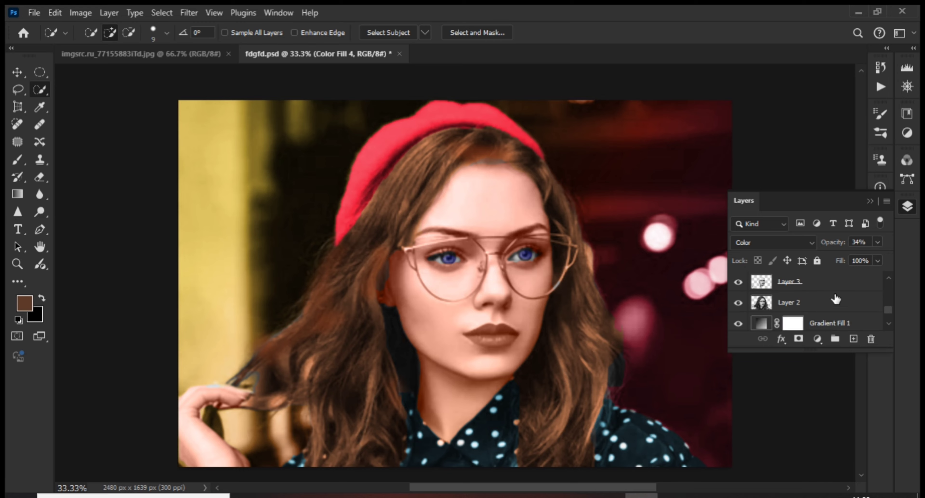
pyautogui.click(787, 308)
pyautogui.moveTo(471, 332); pyautogui.dragTo(510, 332)
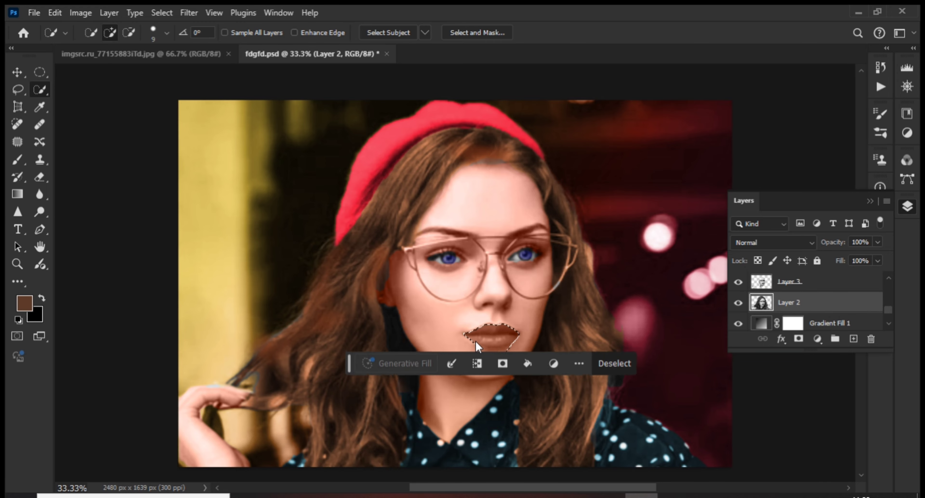
pyautogui.keyDown('alt'); pyautogui.click(485, 354); pyautogui.keyUp('alt')
pyautogui.click(502, 348)
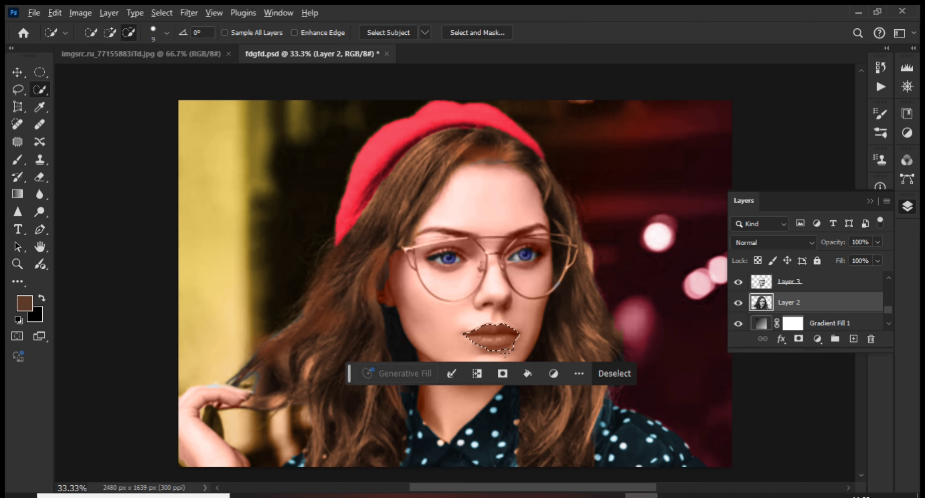
pyautogui.hotkey('ctrl', 'j')
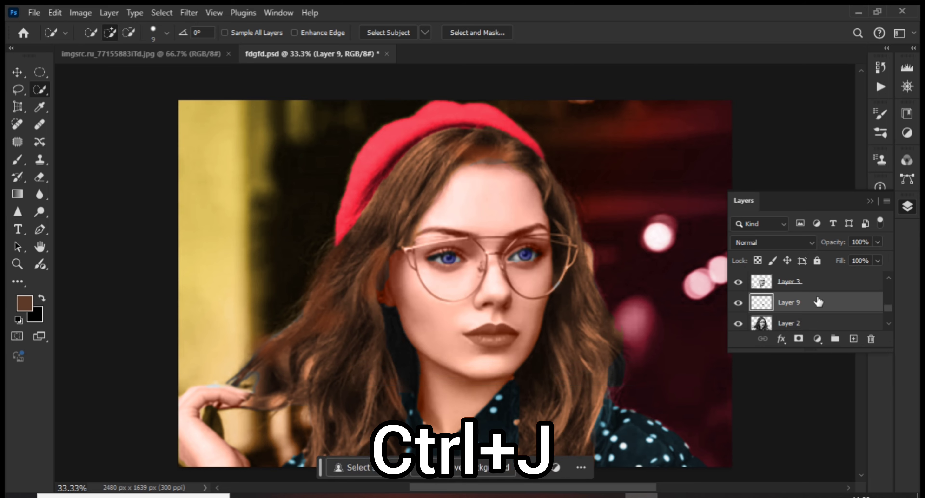
# - Move the lips layer to the top of the stack and add a bright red Solid Color fill layer over it
pyautogui.moveTo(820, 308); pyautogui.dragTo(823, 275)
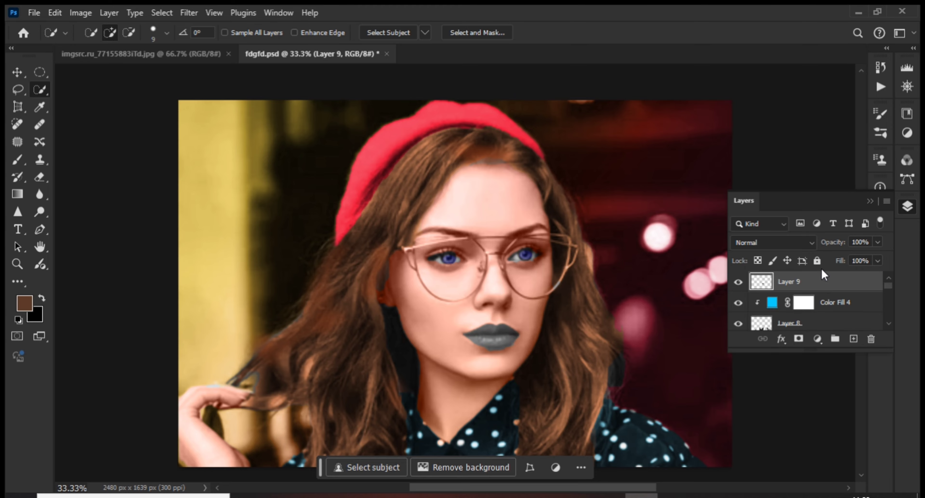
pyautogui.click(817, 338)
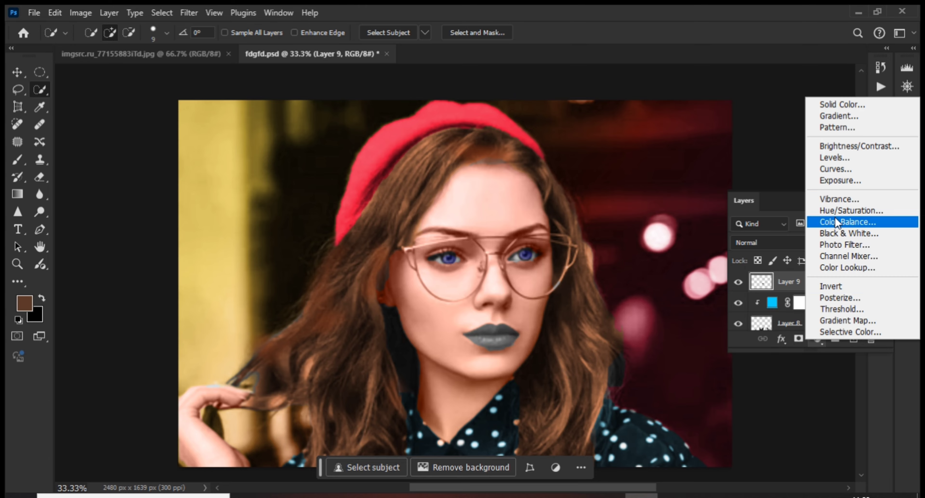
pyautogui.click(857, 107)
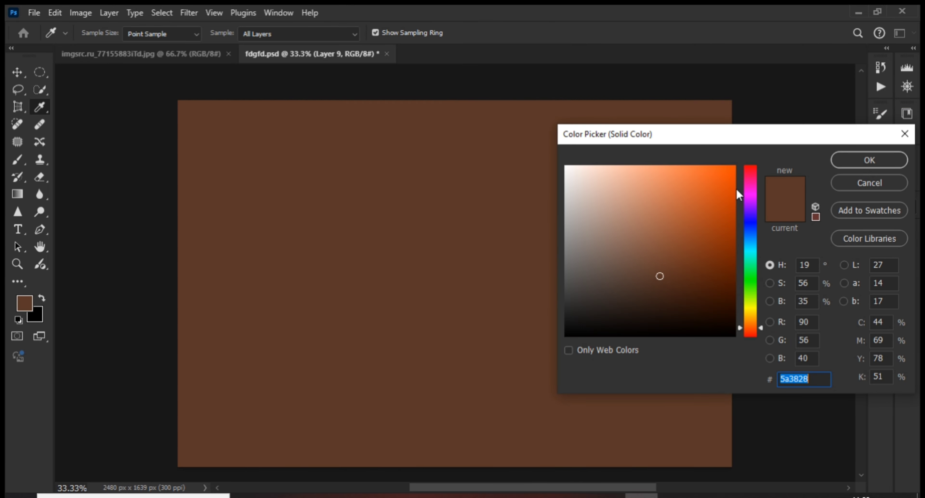
pyautogui.click(752, 168)
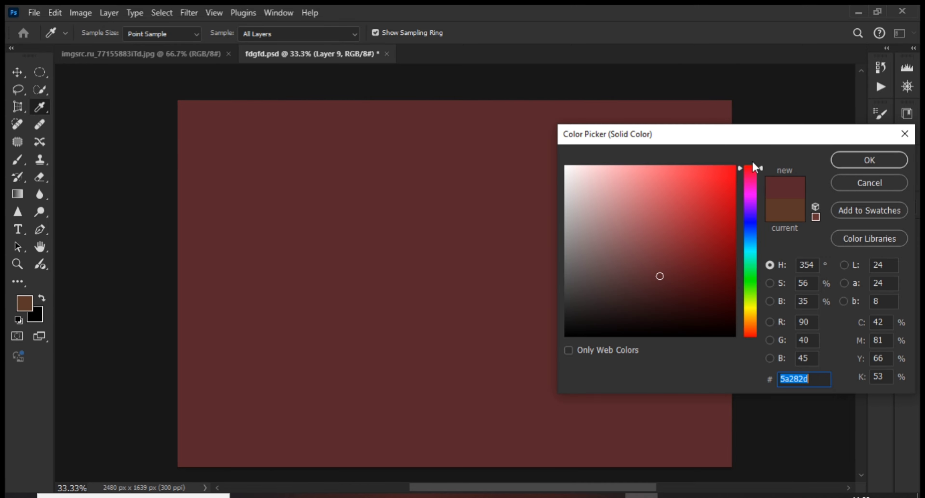
pyautogui.click(731, 171)
pyautogui.click(864, 160)
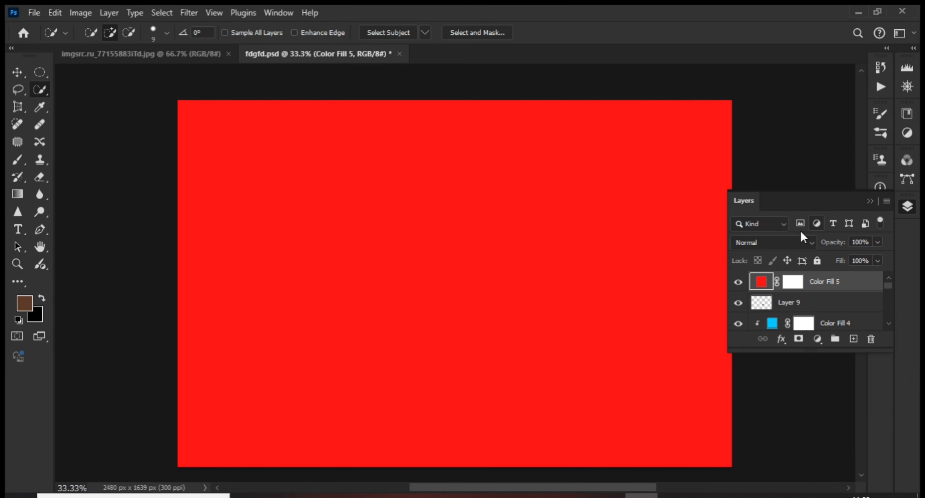
# - Clip the red fill to the lips layer and blend it in Color mode at 77% opacity
pyautogui.keyDown('alt'); pyautogui.click(770, 279); pyautogui.keyUp('alt')
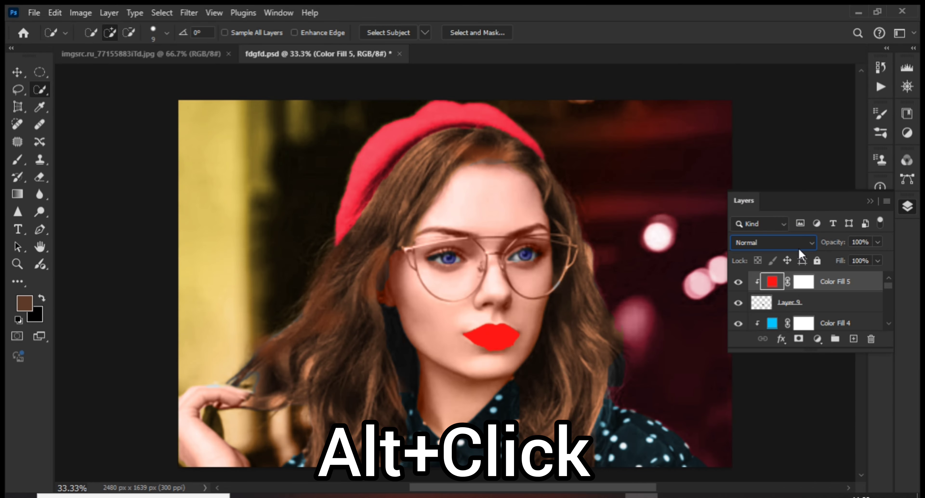
pyautogui.click(799, 249)
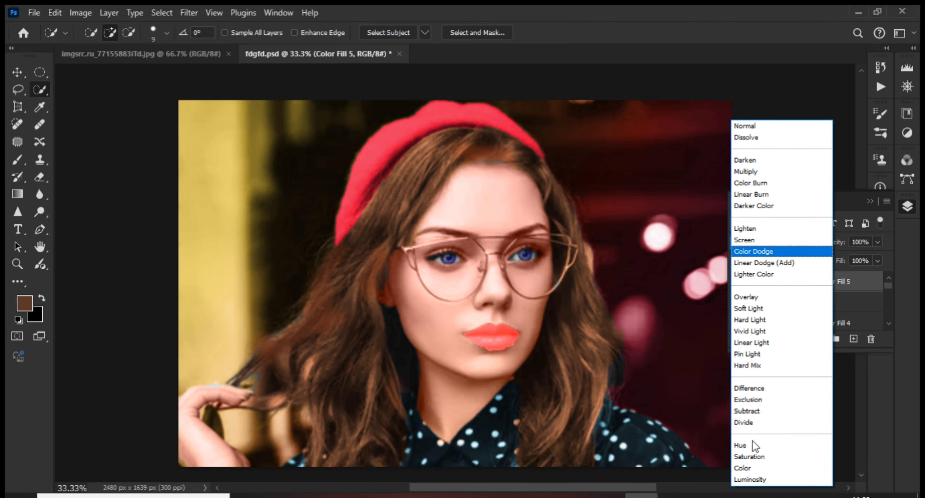
pyautogui.click(743, 467)
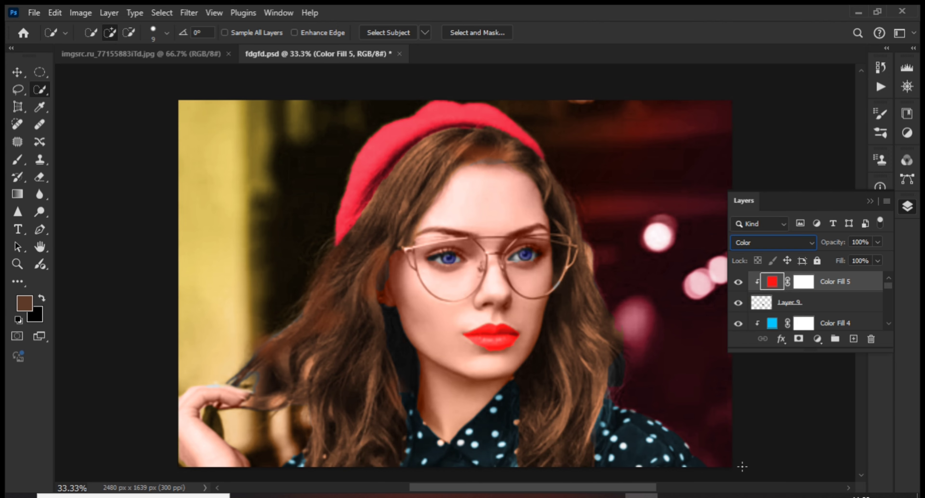
pyautogui.click(879, 244)
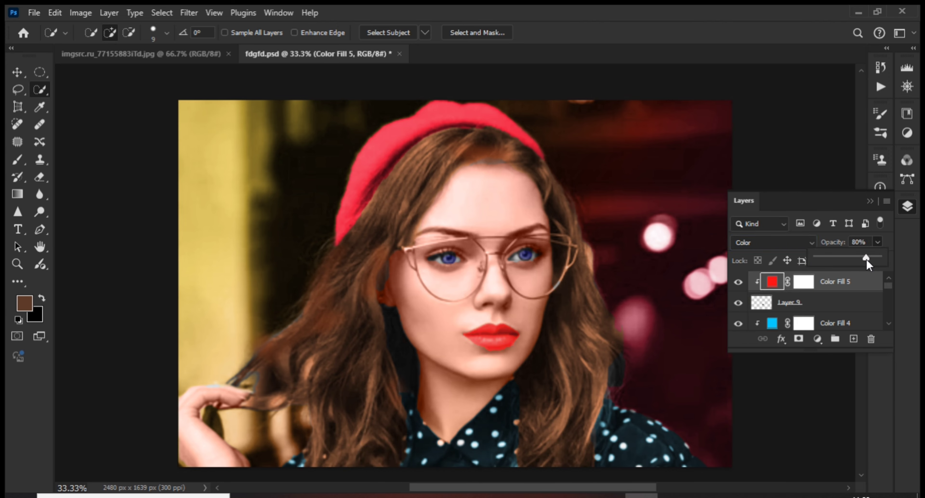
pyautogui.moveTo(867, 261); pyautogui.dragTo(865, 260)
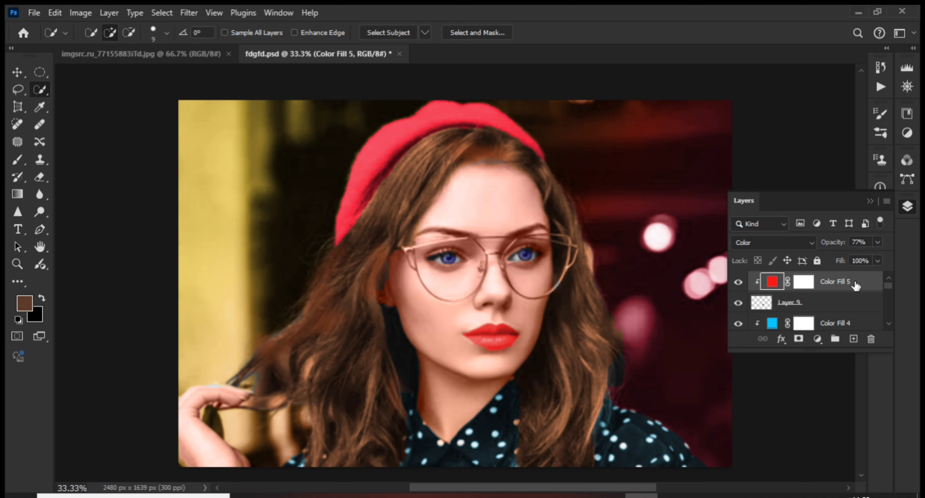
pyautogui.scroll(-5, 856, 285)
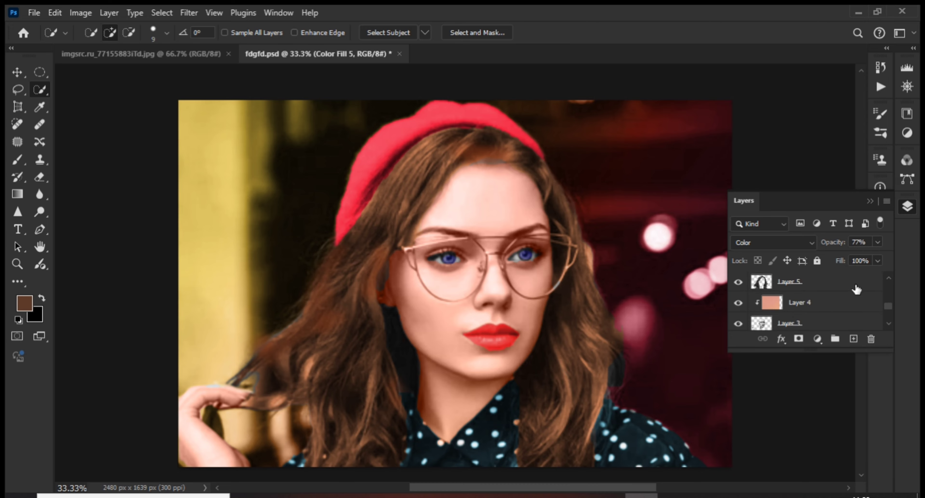
# - Select all layers from the red lips fill down to Gradient Fill 1 and put them into one group above Layer 1
pyautogui.scroll(-4, 857, 289)
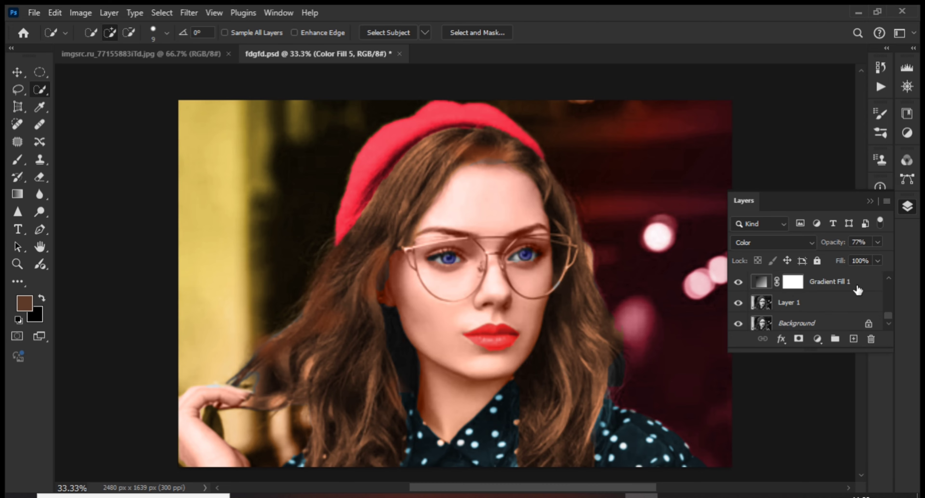
pyautogui.keyDown('shift'); pyautogui.click(857, 304); pyautogui.keyUp('shift')
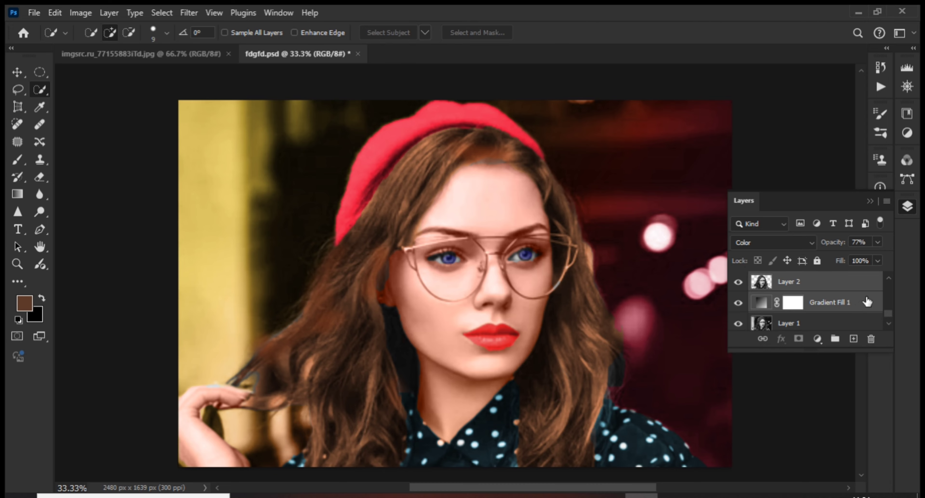
pyautogui.click(835, 339)
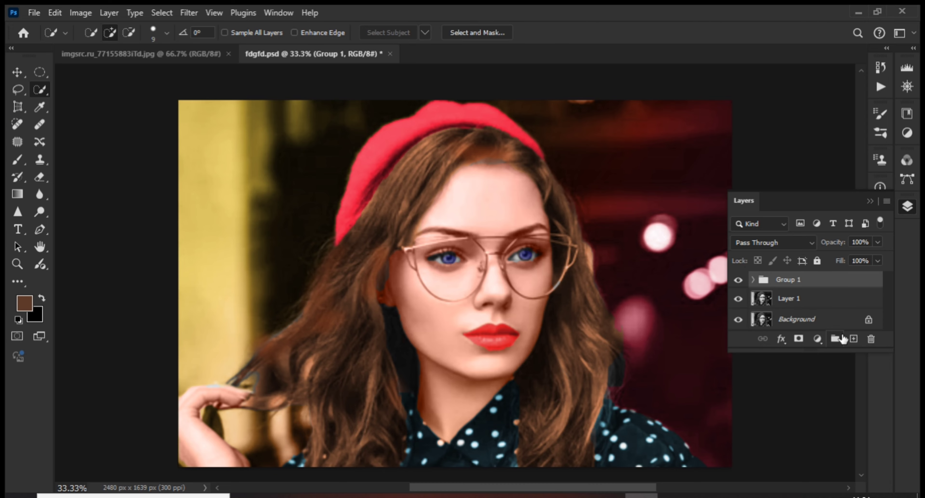
# - Compare the portrait before and after colorizing by hiding and showing Group 1, leave it visible, and collapse the layer list
pyautogui.click(738, 281)
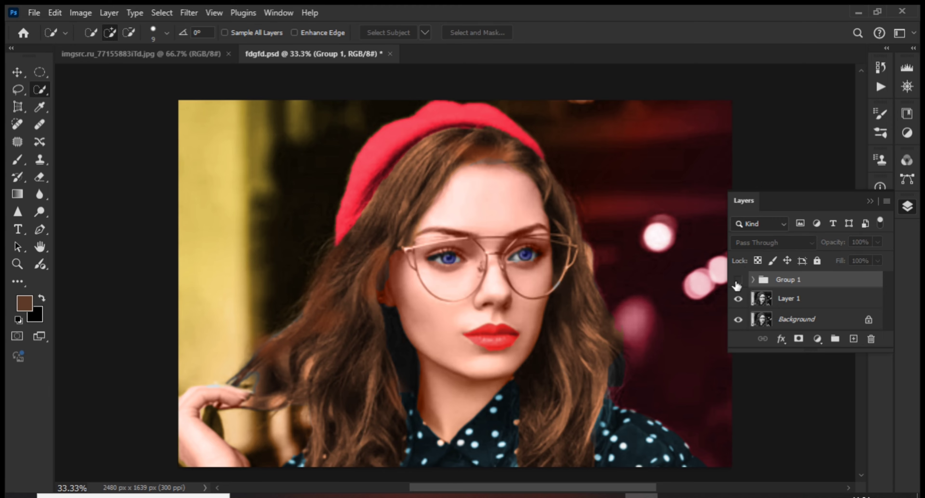
pyautogui.click(737, 280)
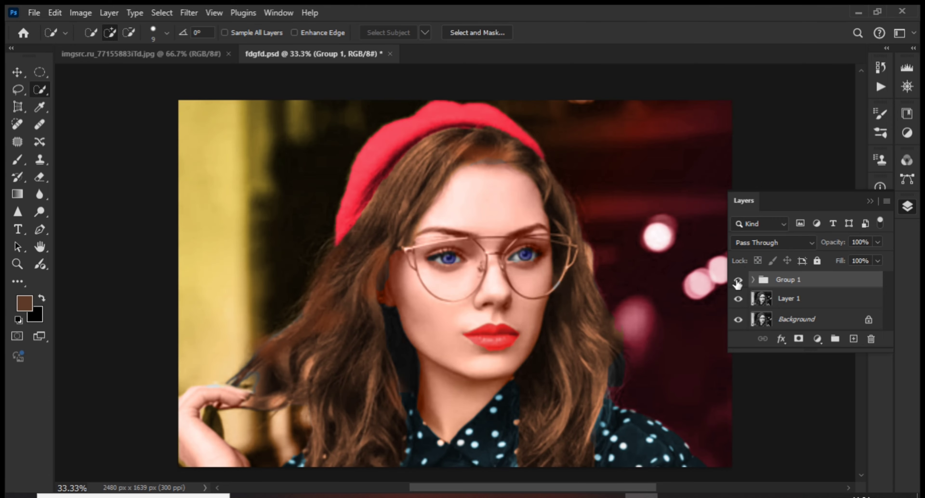
pyautogui.click(737, 280)
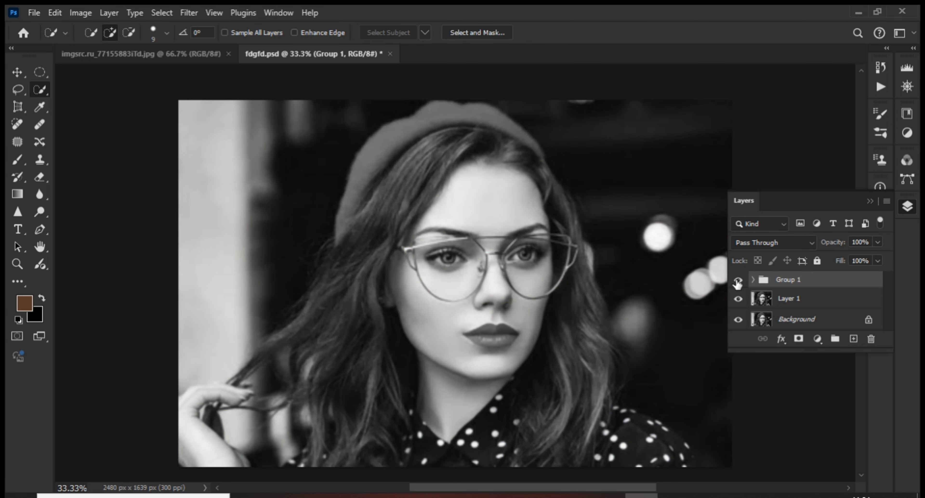
pyautogui.click(737, 281)
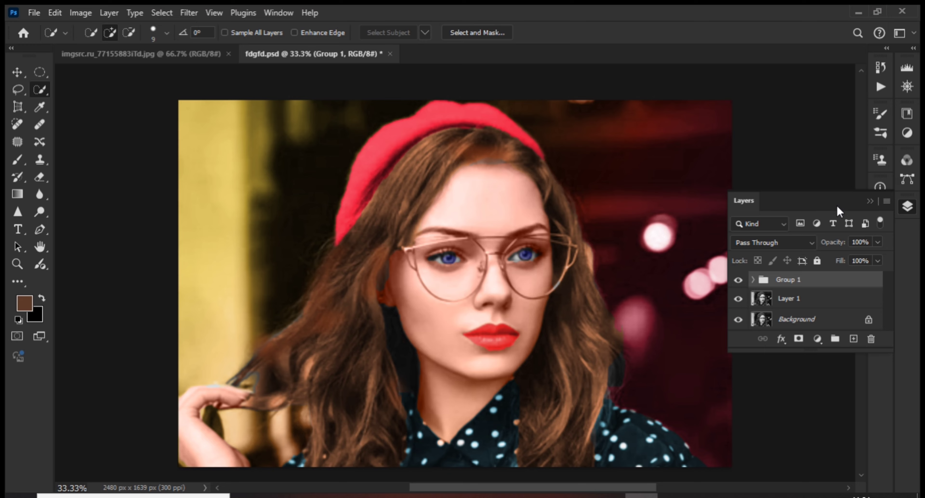
pyautogui.click(869, 202)
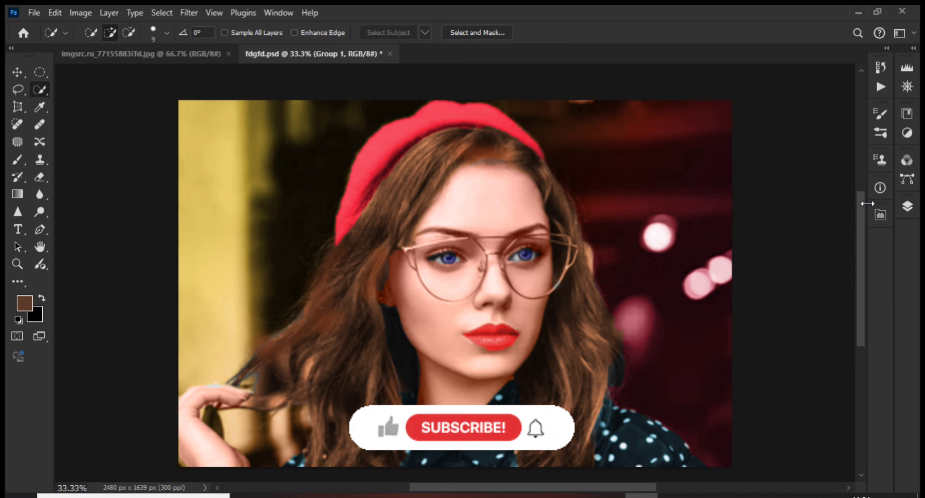